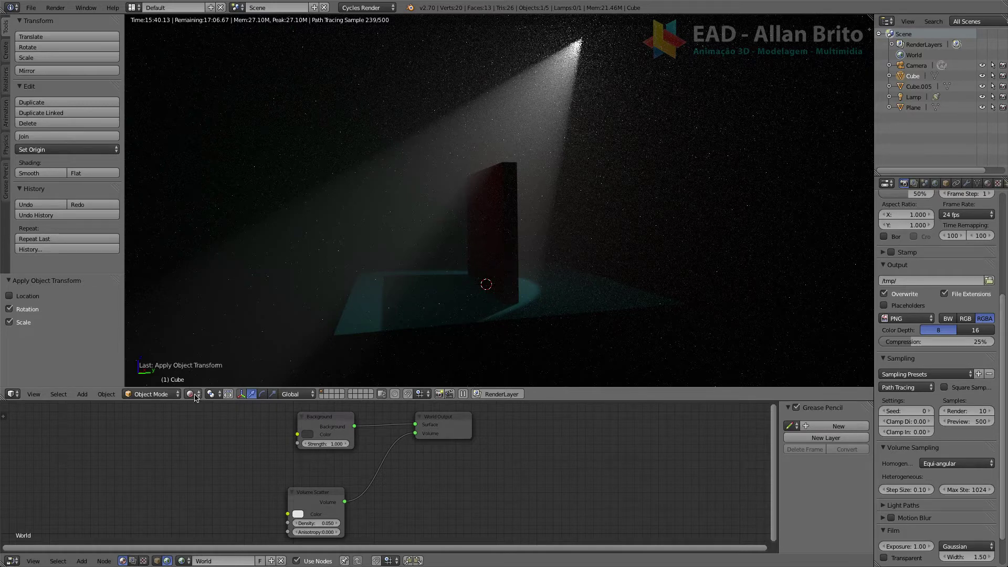
Switch the 3D view from rendered to wireframe shading and deselect all objects
left_click(212, 394)
left_click(215, 371)
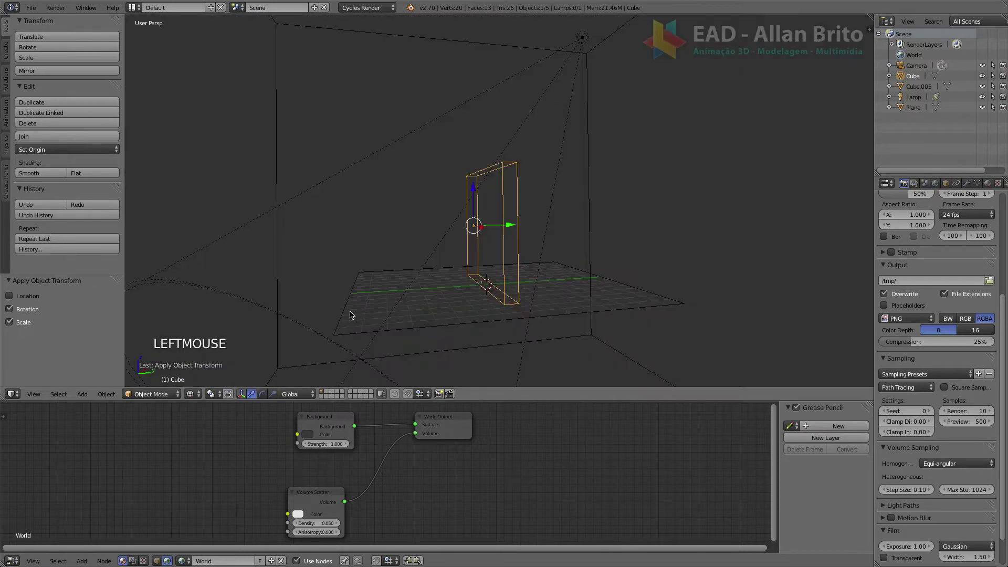
middle_click_drag(452, 214, 498, 237)
scroll(498, 237, "up", 2)
scroll(497, 238, "down", 6)
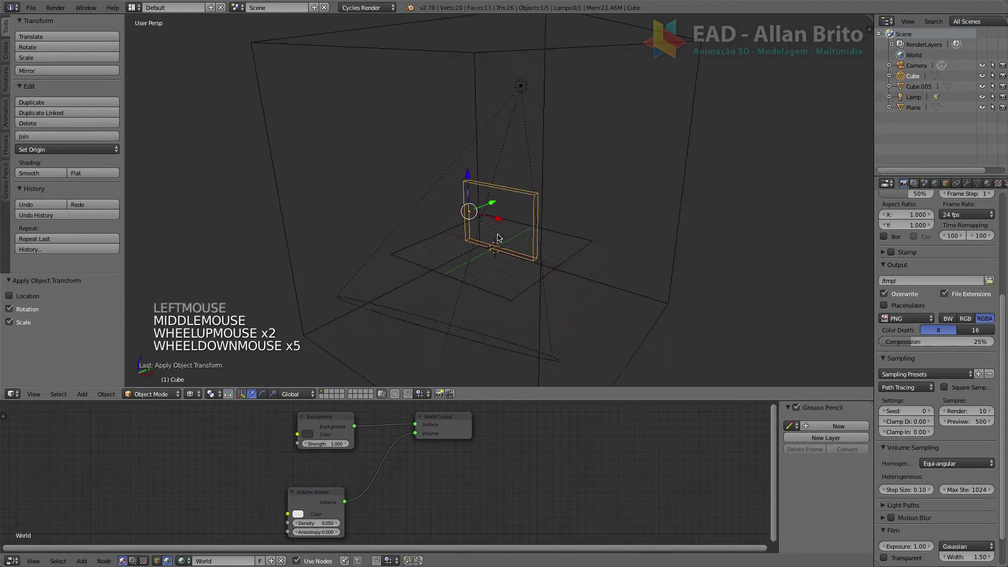
scroll(497, 238, "up", 1)
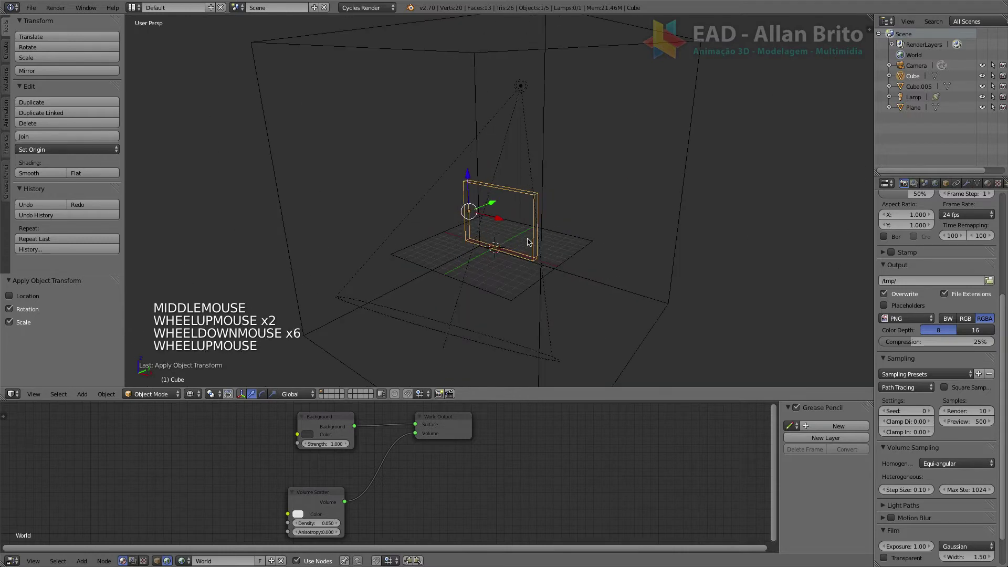
key("a")
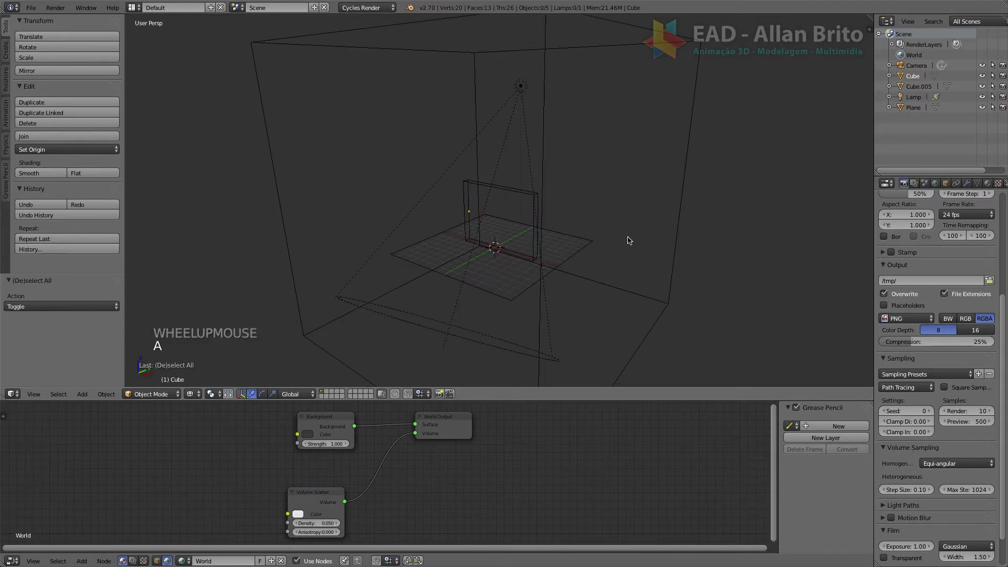
Select the large cube enclosing the scene and move it about -2.64 units along the Y axis
middle_click_drag(628, 241, 599, 229)
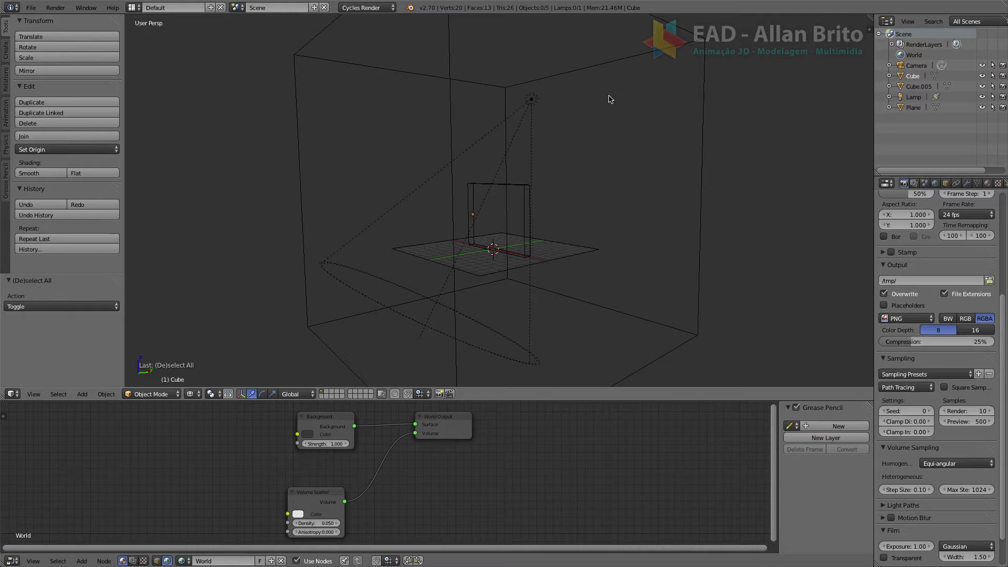
mouse_move(538, 220)
middle_mouse_down()
mouse_move(608, 233)
mouse_move(531, 233)
middle_mouse_up()
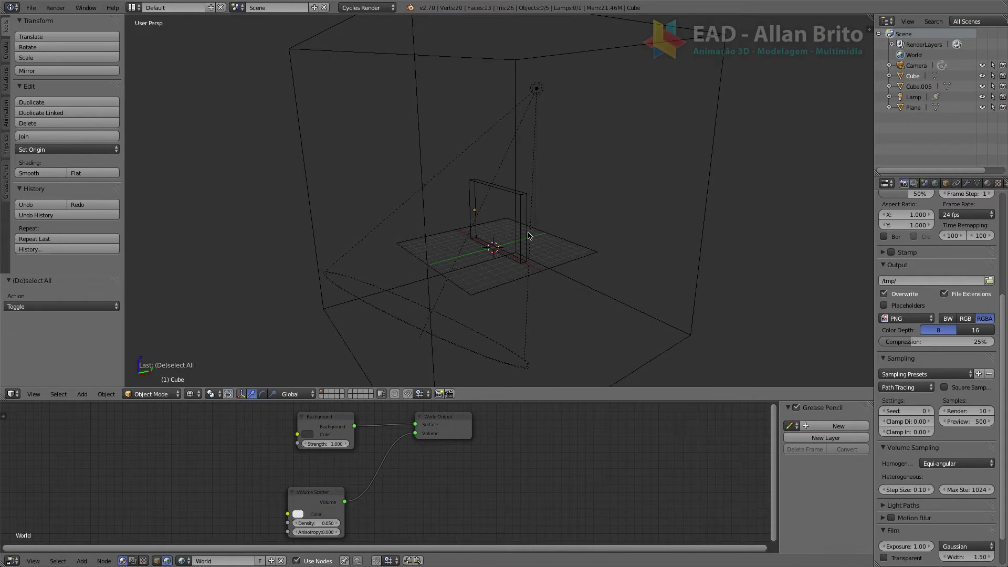
right_click(724, 37)
scroll(570, 117, "up", 1)
scroll(572, 119, "down", 2)
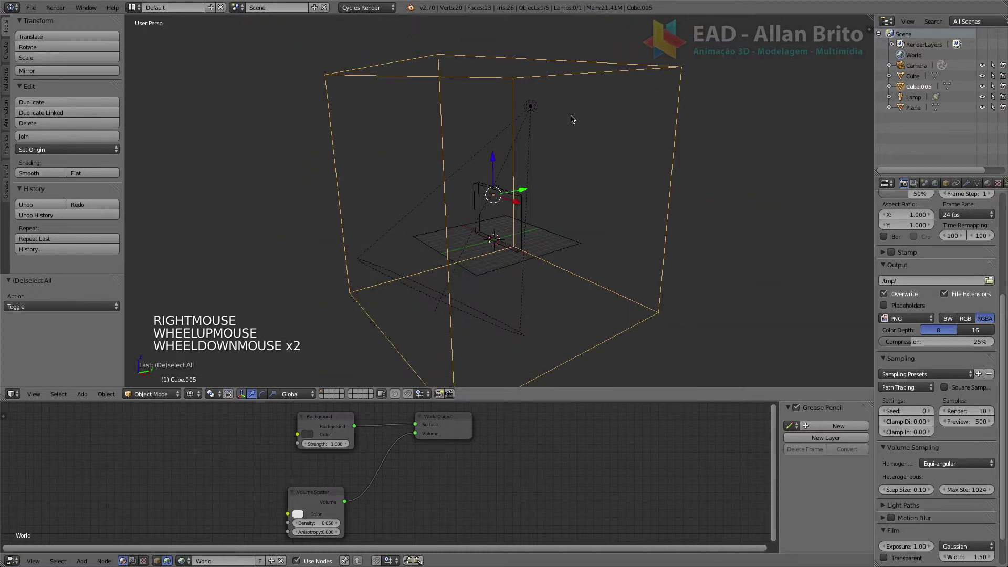
key("z")
mouse_move(569, 117)
middle_mouse_down()
mouse_move(650, 153)
mouse_move(557, 158)
mouse_move(407, 136)
mouse_move(448, 125)
mouse_move(604, 137)
mouse_move(543, 139)
mouse_move(588, 162)
mouse_move(572, 156)
mouse_move(589, 153)
mouse_move(530, 158)
mouse_move(558, 152)
middle_mouse_up()
key("z")
scroll(587, 162, "down", 1)
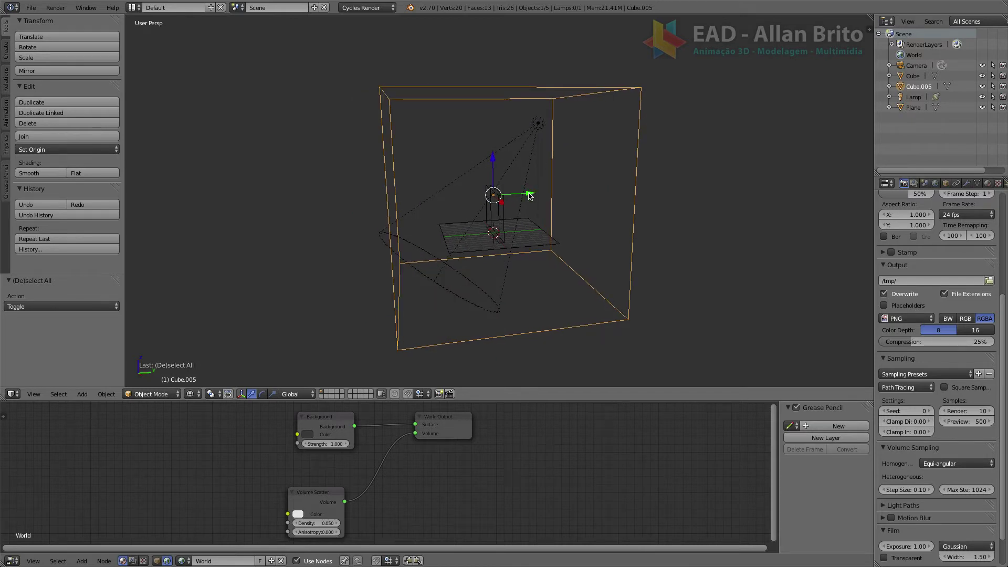
left_click_drag(531, 194, 513, 195)
middle_click_drag(513, 195, 556, 212)
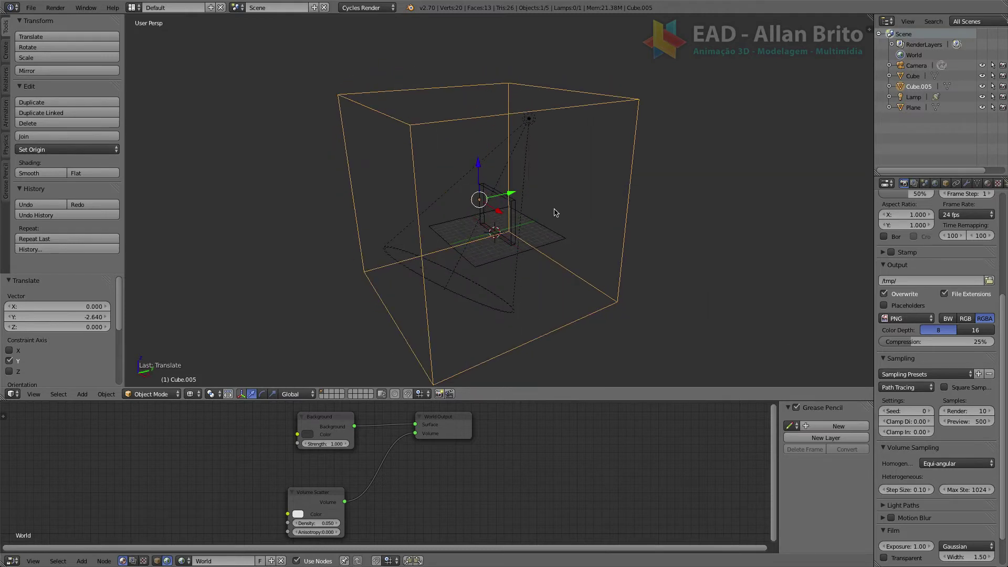
Show the enclosing cube's object material nodes instead of the world nodes, and open its material properties
key("super")
left_click(157, 560)
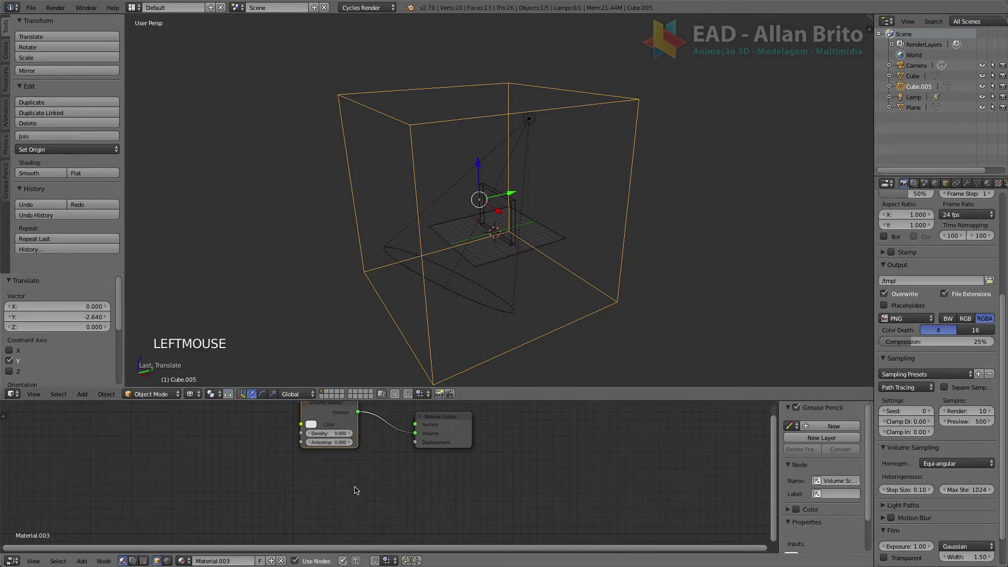
middle_click_drag(356, 489, 400, 505)
scroll(341, 498, "down", 3)
scroll(341, 499, "up", 6)
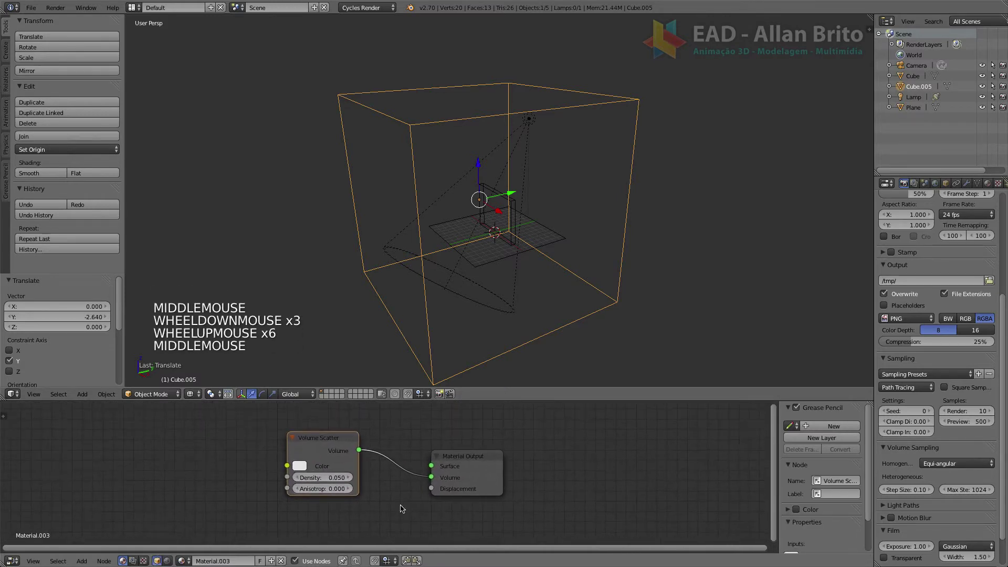
left_click(987, 183)
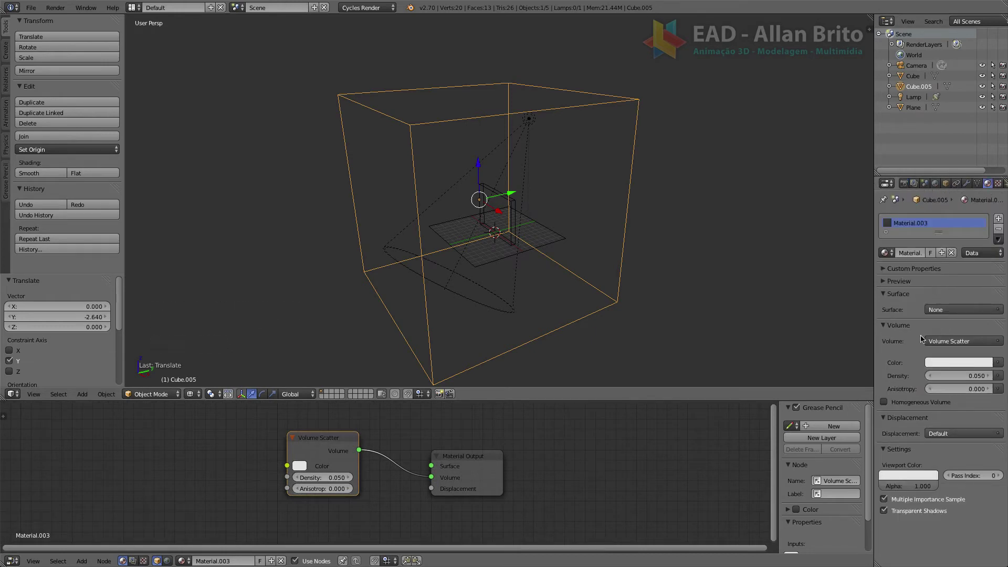
Cut the link between the Volume Scatter and Material Output nodes, reconnect it to the Volume input and rearrange both nodes
left_click_drag(326, 438, 327, 432)
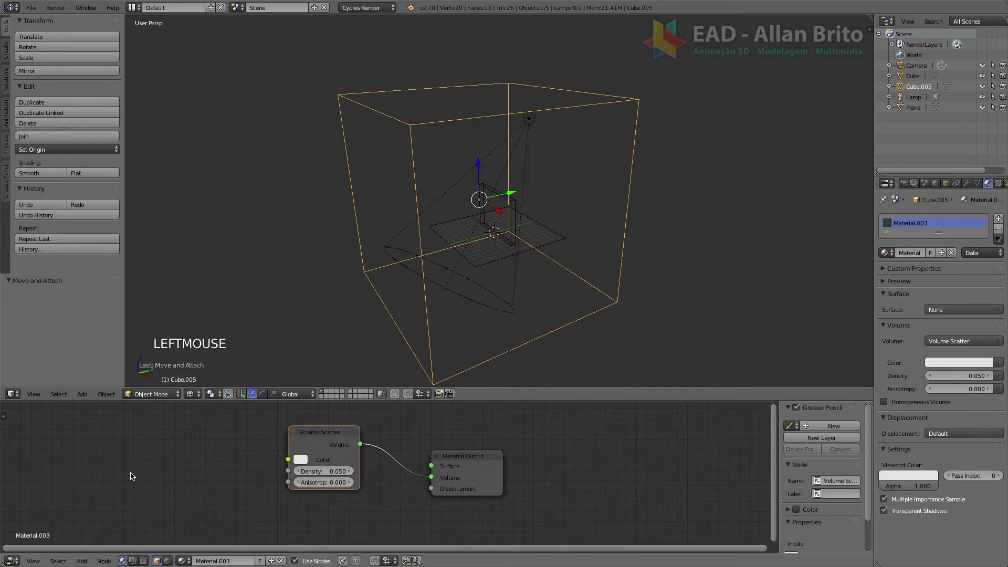
key("shift+a")
mouse_move(132, 474)
left_click_drag(448, 471, 467, 453)
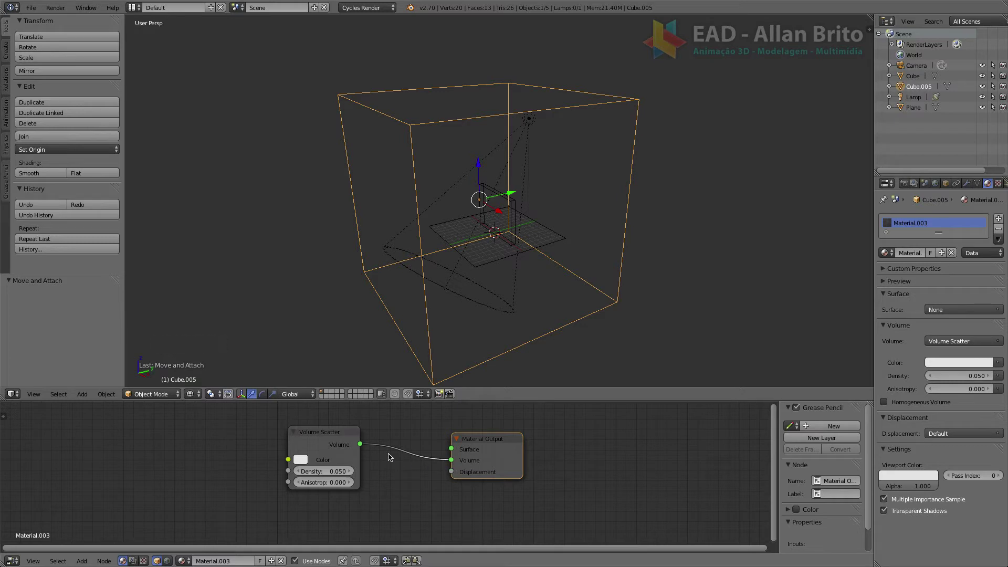
left_click_drag(403, 430, 410, 483, "ctrl")
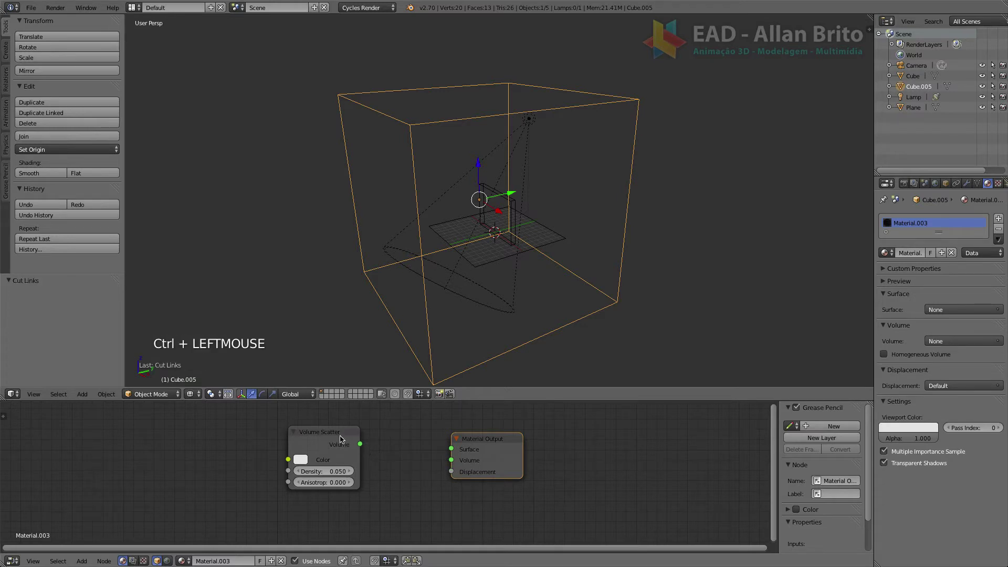
left_click_drag(327, 436, 451, 459)
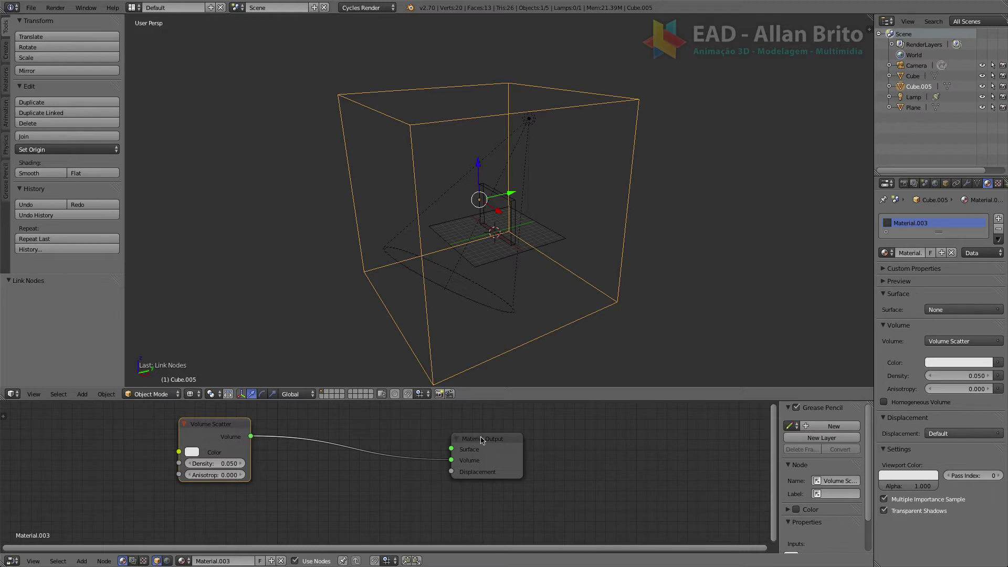
left_click_drag(477, 438, 423, 430)
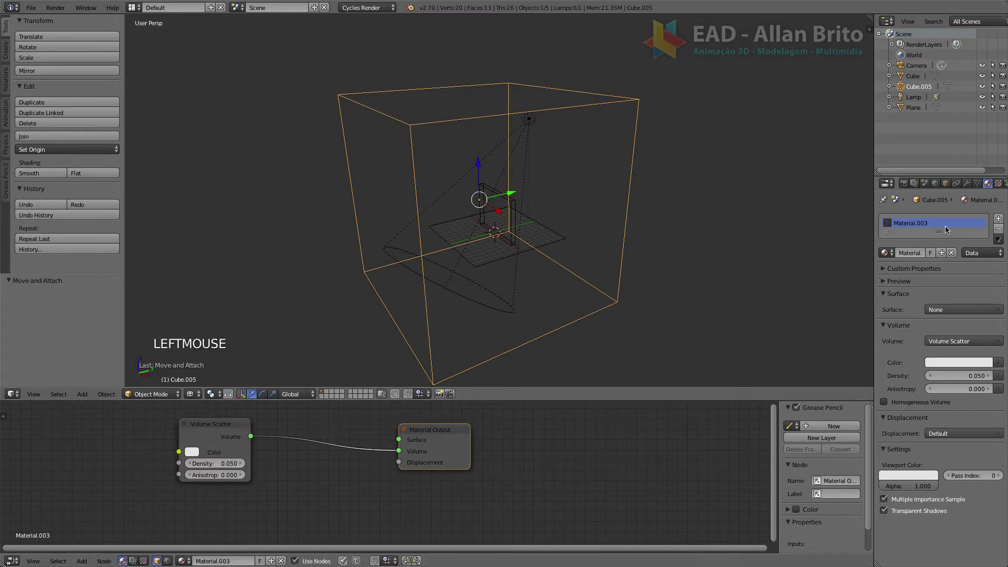
Replace the enclosing cube's material with a new one and delete its default Diffuse BSDF node
left_click(997, 231)
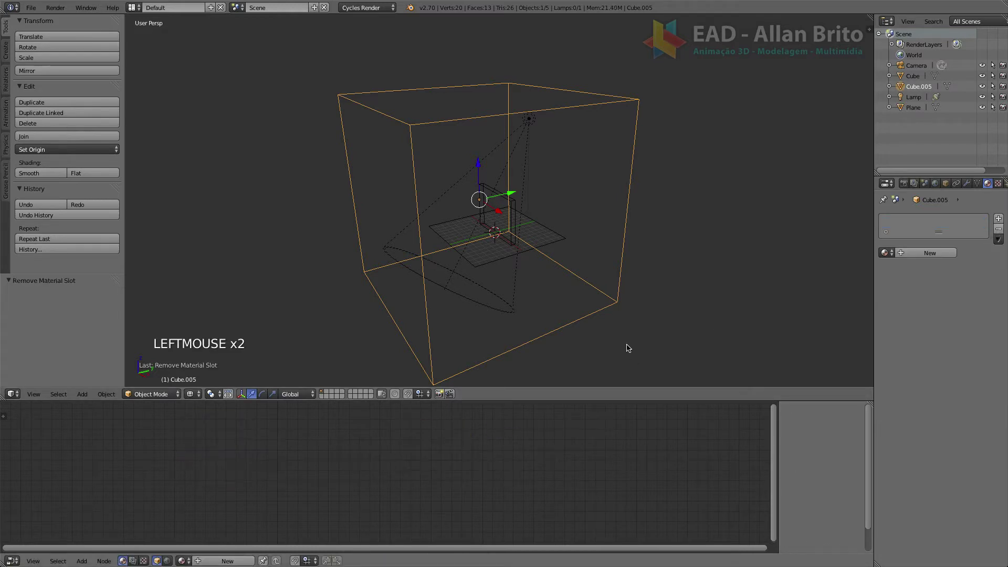
left_click(901, 252)
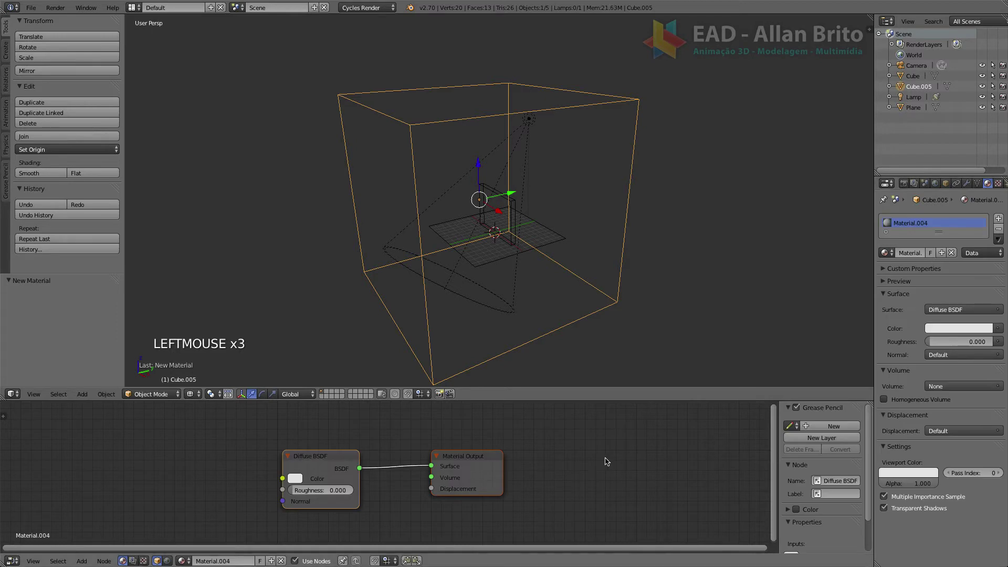
middle_click_drag(602, 461, 577, 451)
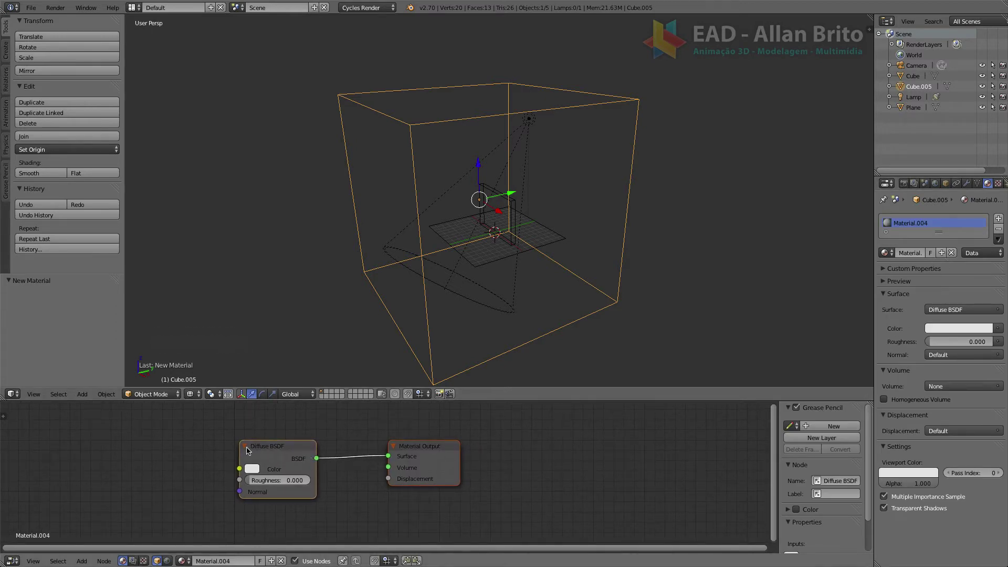
left_click_drag(272, 447, 259, 425)
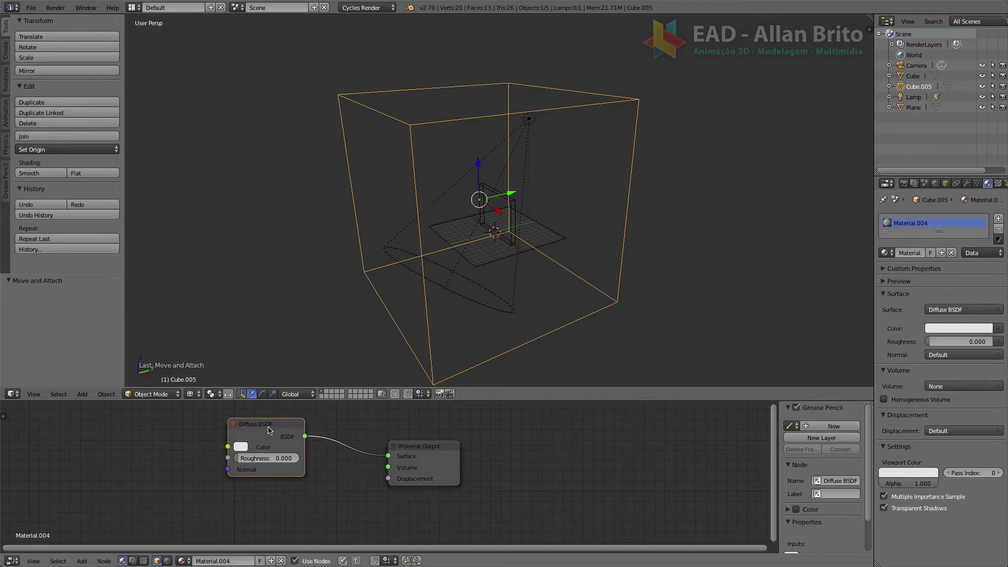
key("x")
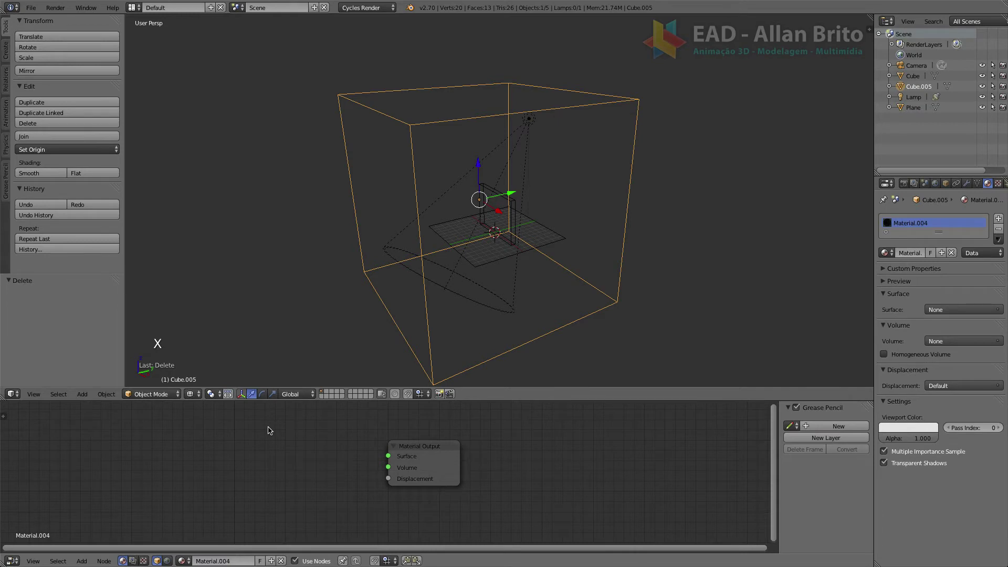
Add a Volume Scatter shader node and connect its output to the Volume input of the Material Output
key("shift+a")
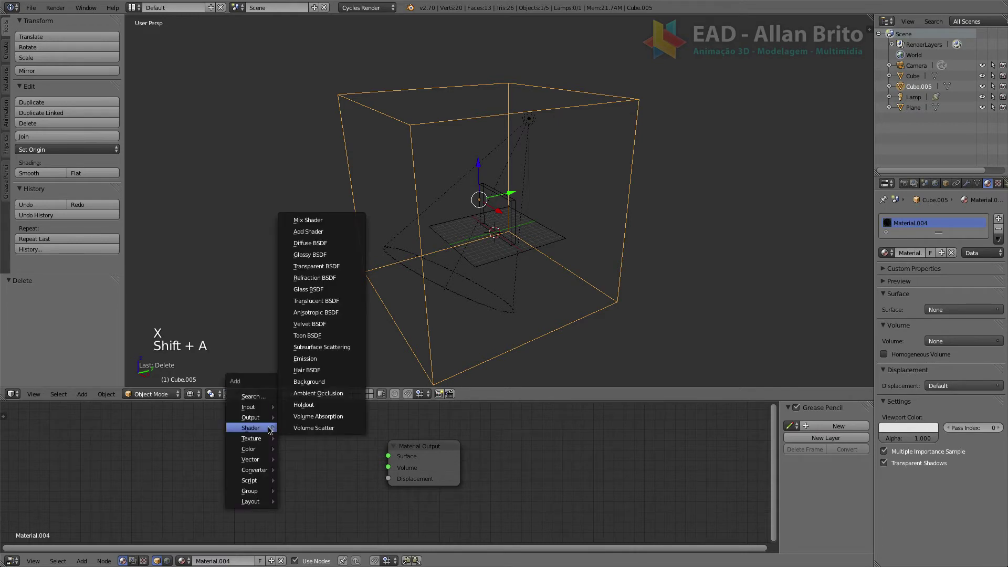
left_click(337, 427)
left_click(219, 432)
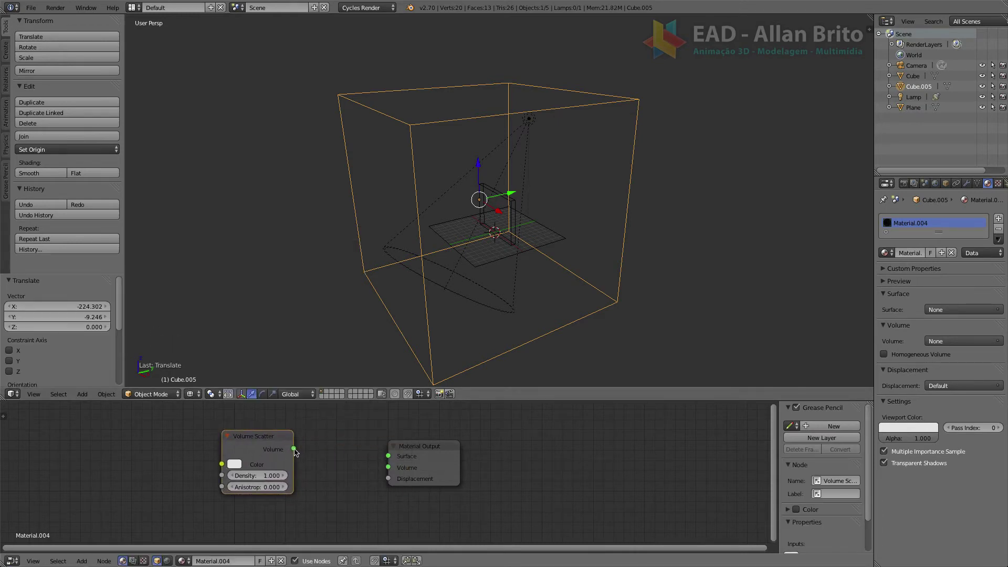
left_click_drag(293, 449, 388, 467)
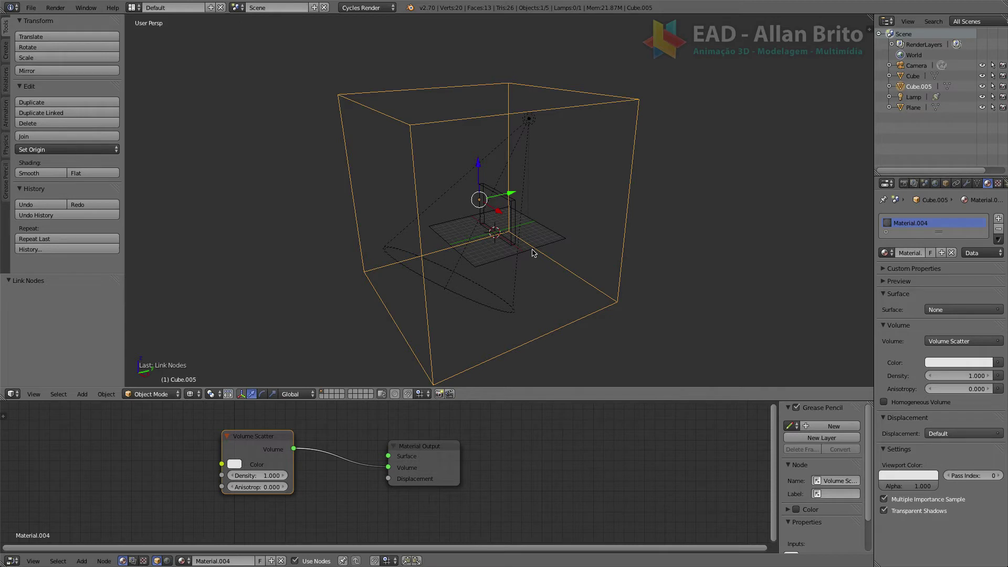
Select the spot lamp and widen its Emission node so the full strength value is readable
right_click(530, 121)
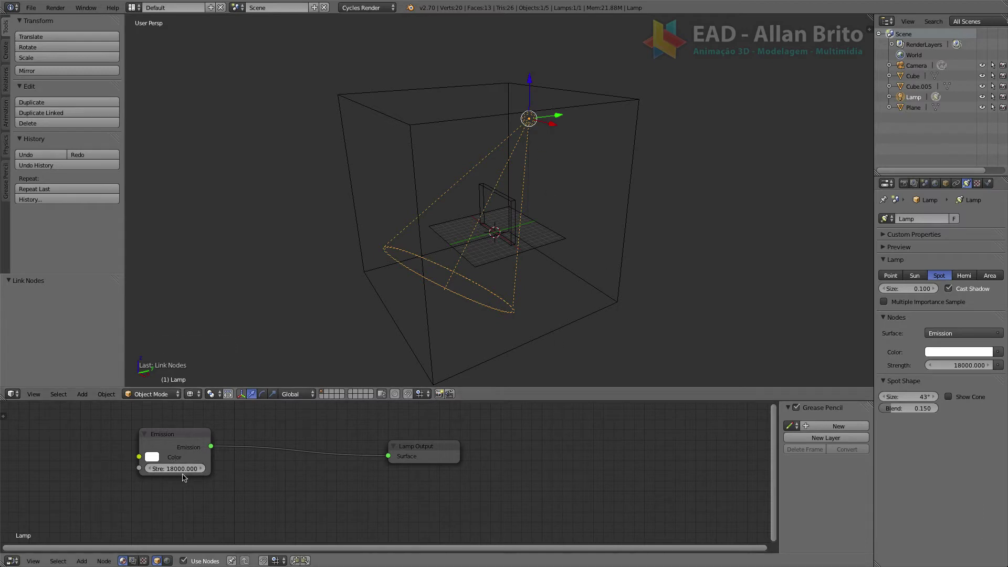
left_click(212, 467)
left_click_drag(212, 463, 257, 463)
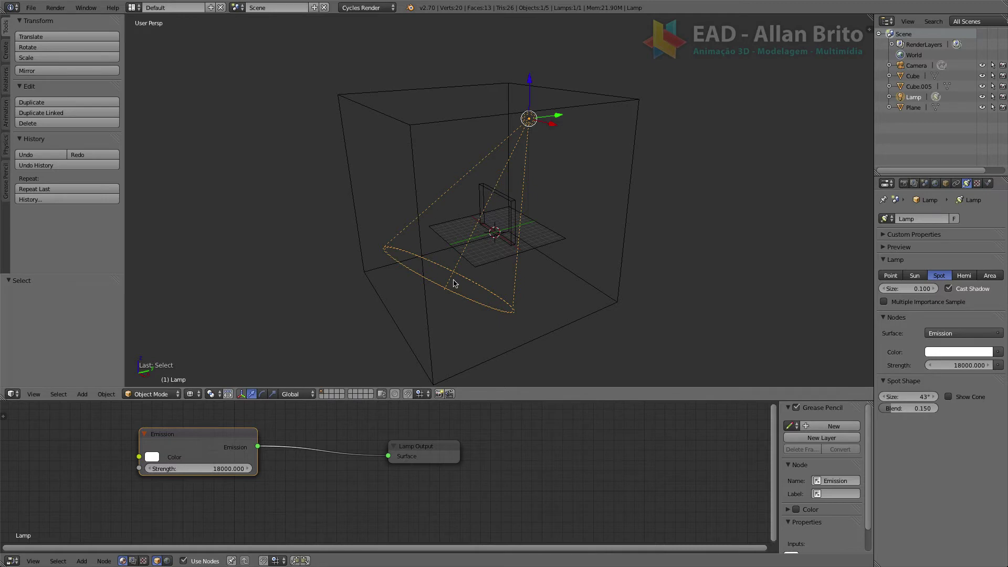
Select the thin upright box and delete the Volume Absorption node from its red material
right_click(505, 199)
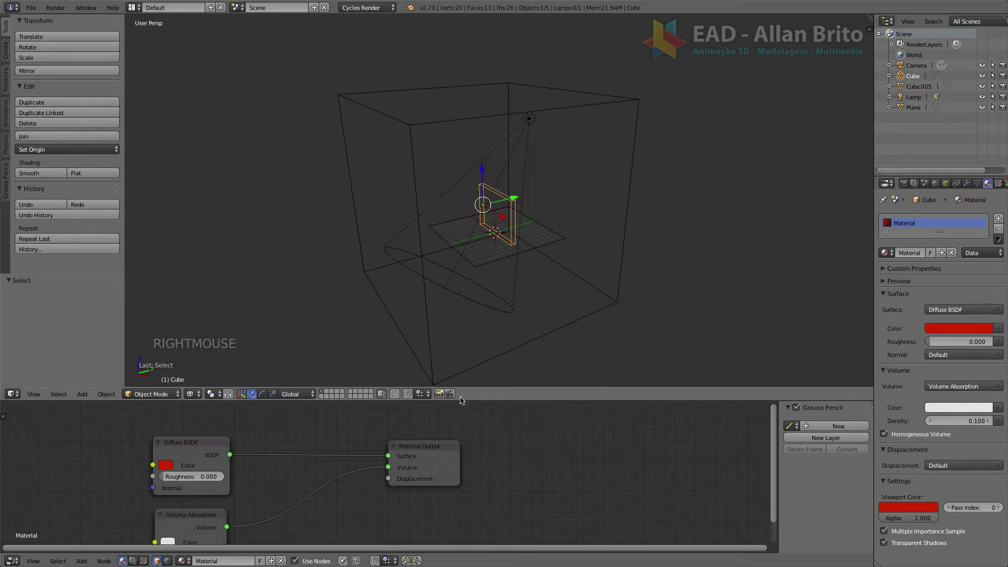
middle_click_drag(493, 458, 513, 438)
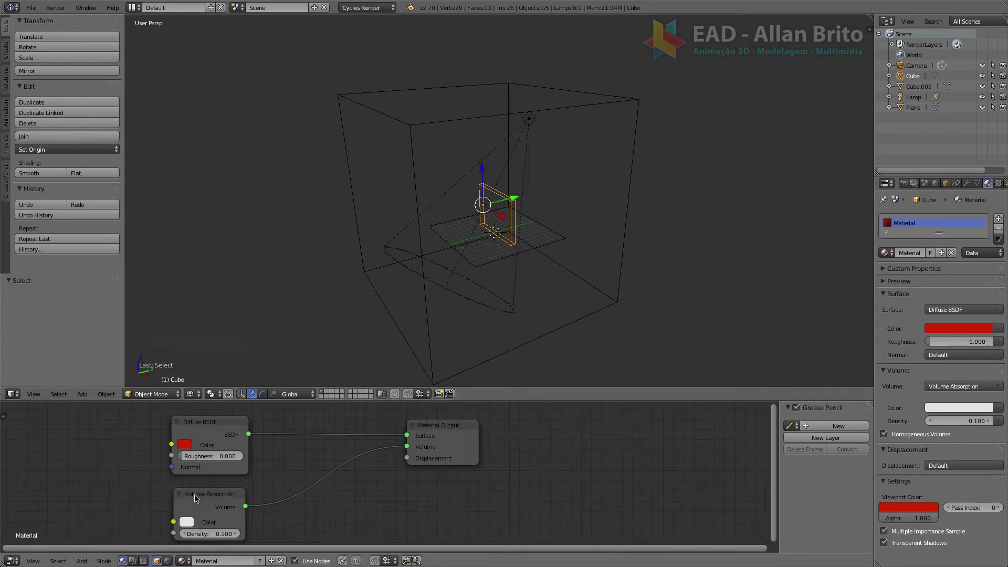
left_click_drag(220, 499, 221, 492)
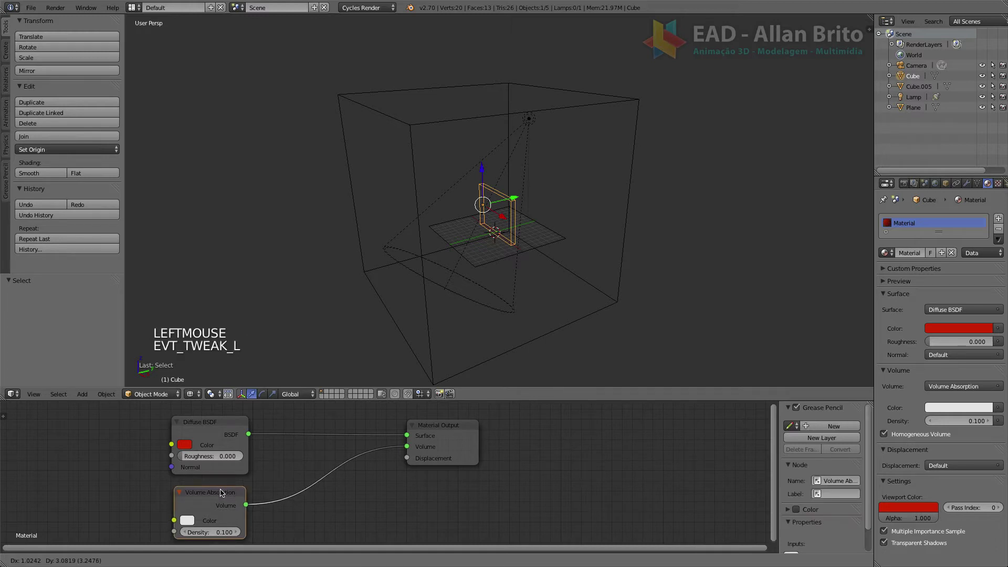
key("x")
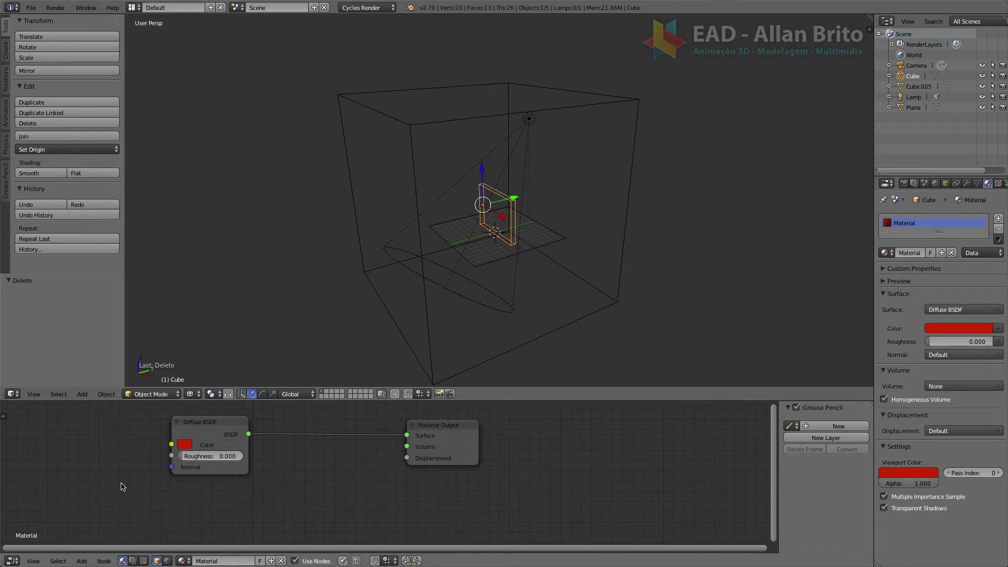
Add a new Volume Absorption node to the box's material and connect it to the Material Output's Volume input
key("shift+a")
mouse_move(99, 481)
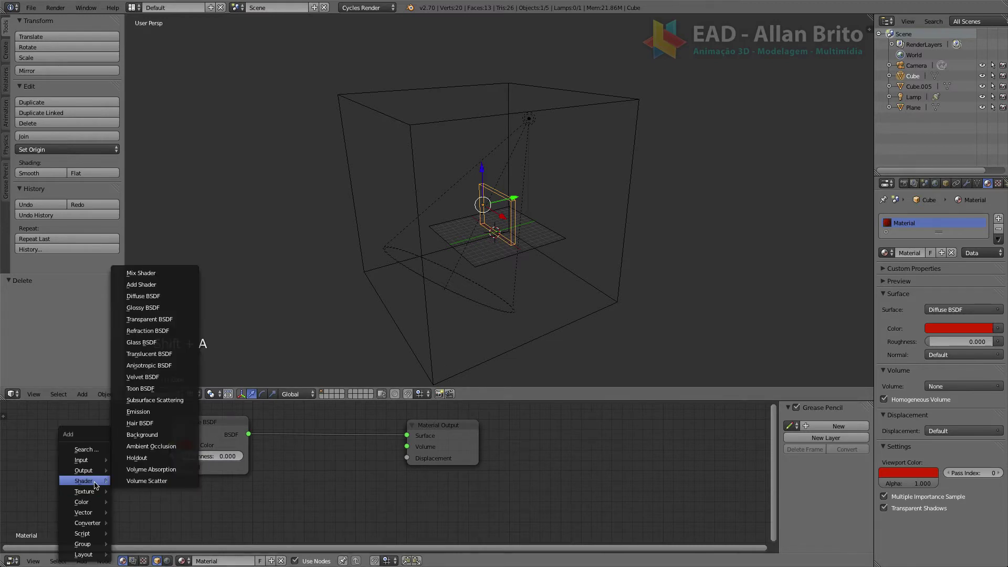
left_click(168, 470)
left_click(274, 504)
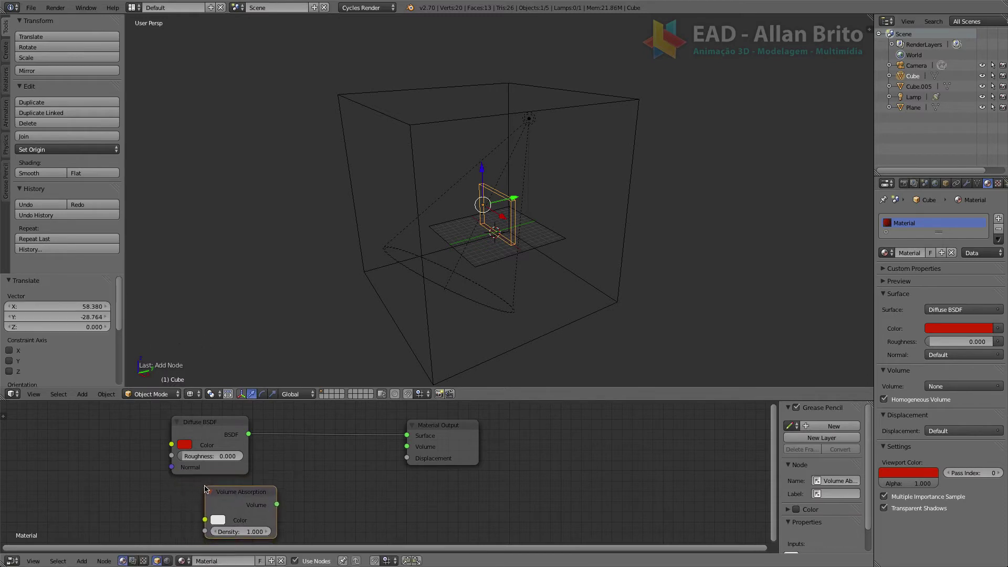
left_click_drag(278, 505, 406, 447)
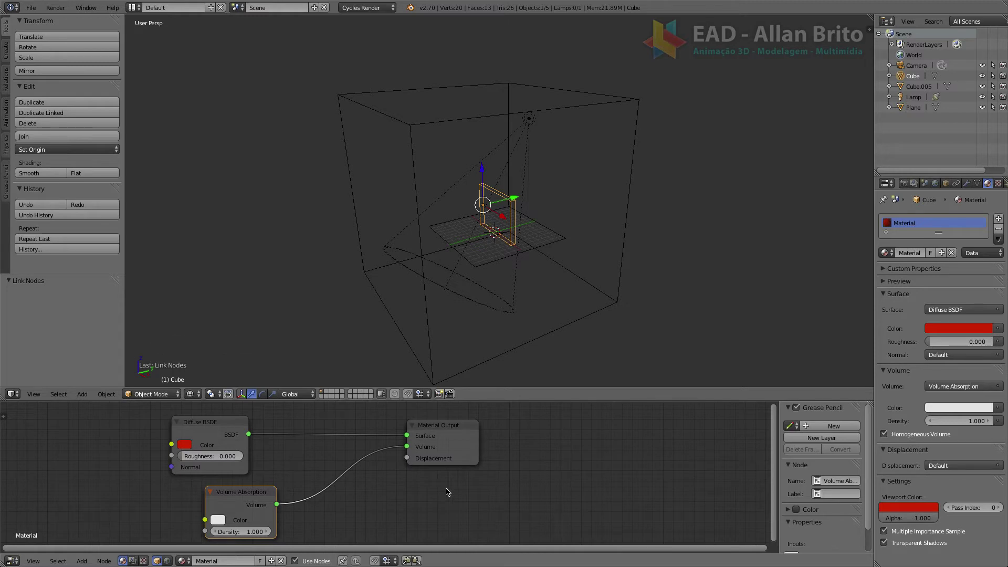
Select the floor plane and review its Diffuse BSDF and Volume Absorption material nodes
right_click(561, 244)
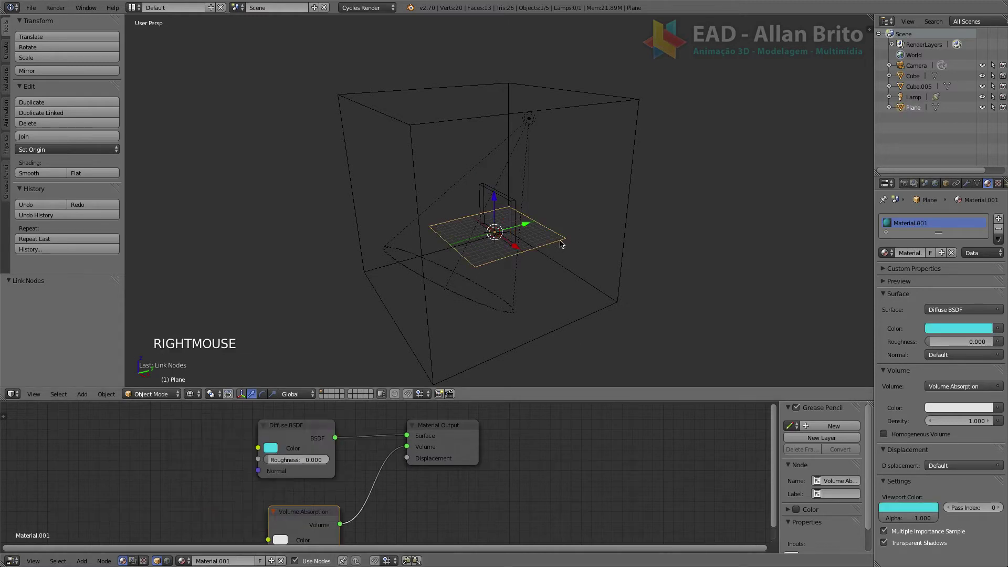
middle_click_drag(486, 482, 464, 464)
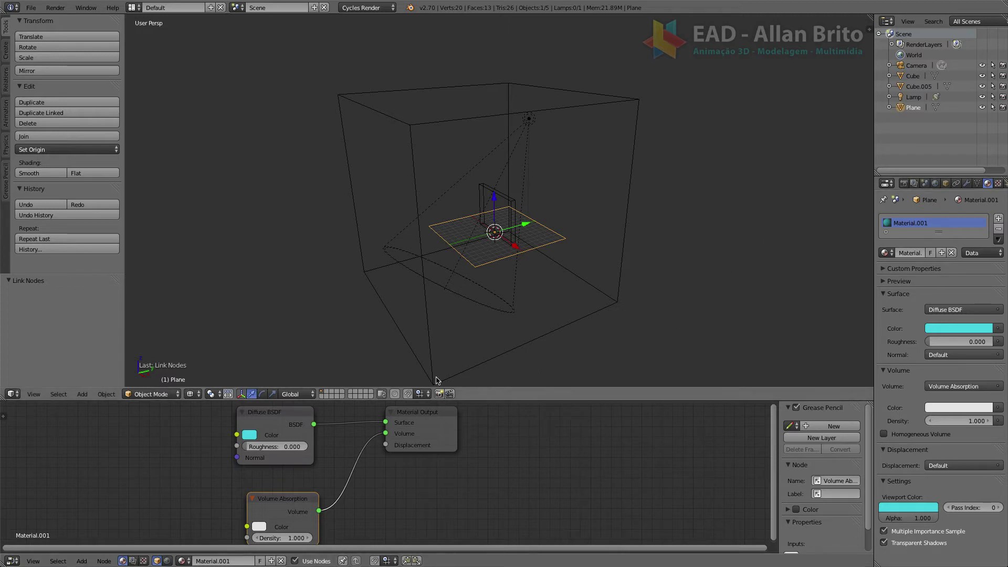
scroll(395, 407, "down", 1)
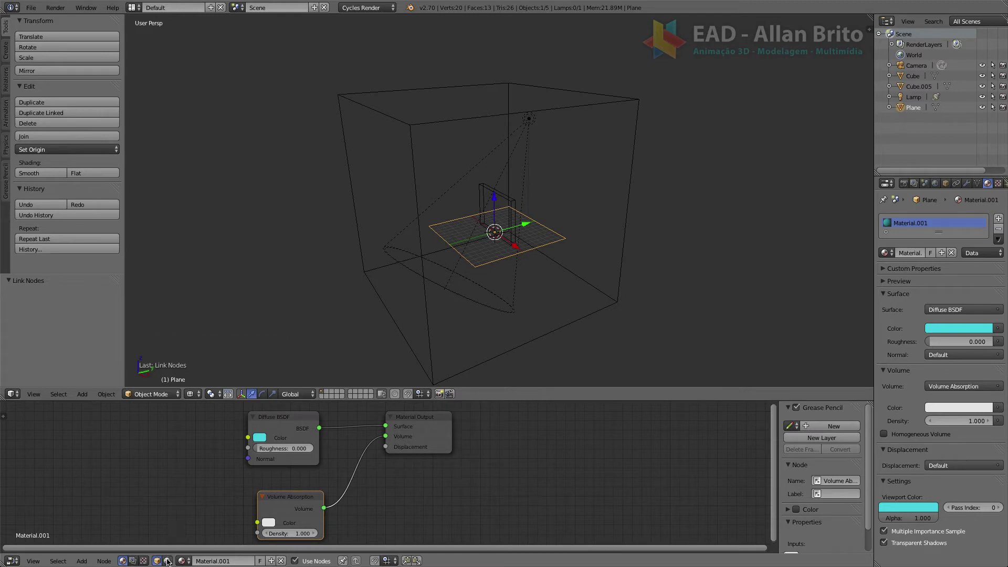
Show the world's shader nodes and reposition its Volume Scatter and World Output nodes for a clearer layout
left_click(167, 561)
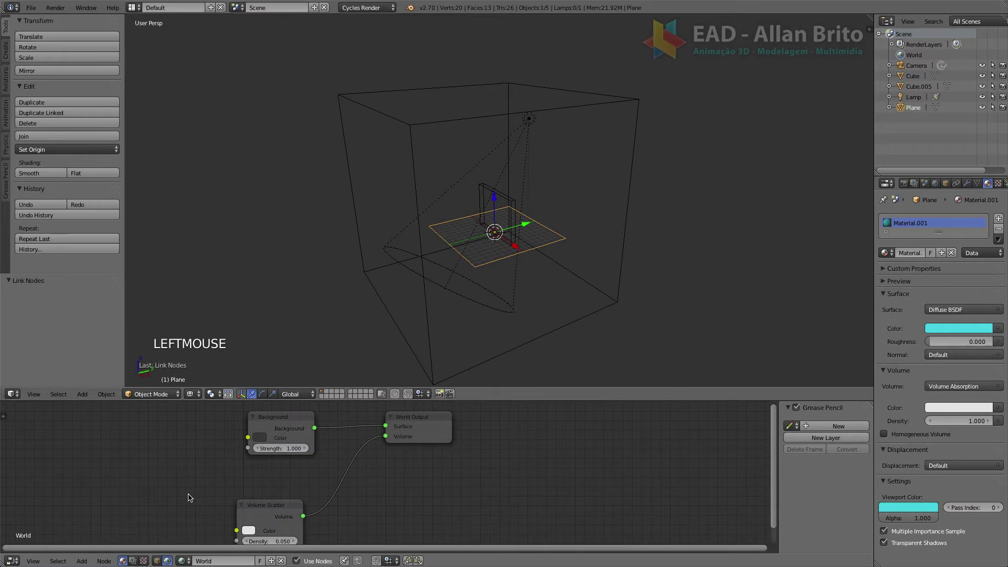
scroll(190, 498, "up", 2)
scroll(189, 497, "down", 3)
middle_click_drag(189, 498, 184, 486)
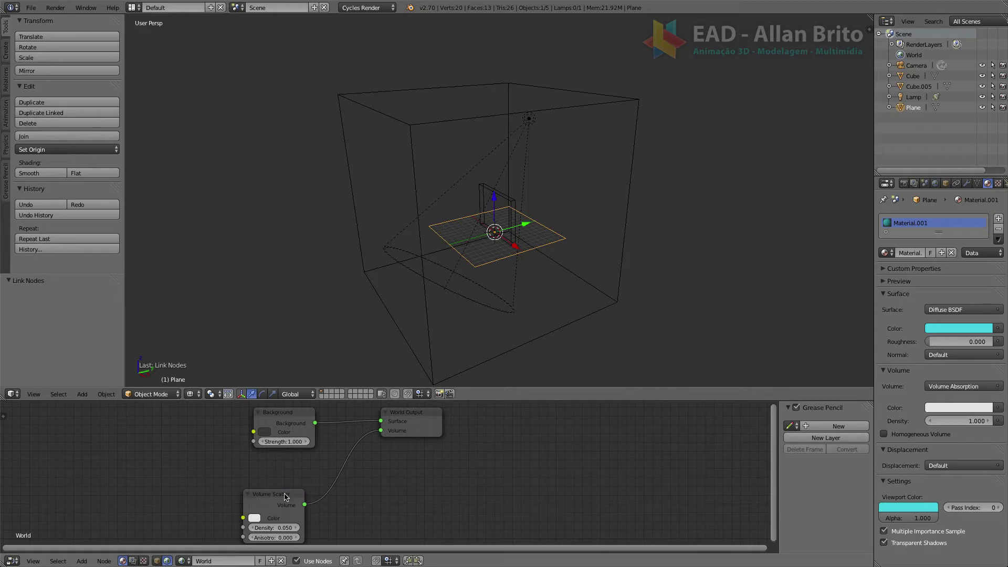
left_click_drag(285, 497, 205, 474)
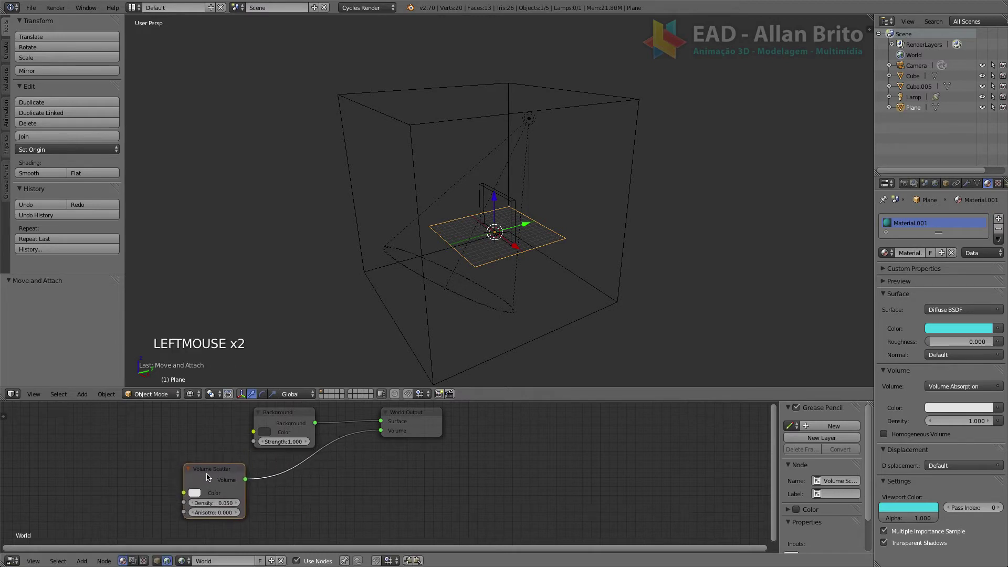
left_click_drag(408, 415, 440, 426)
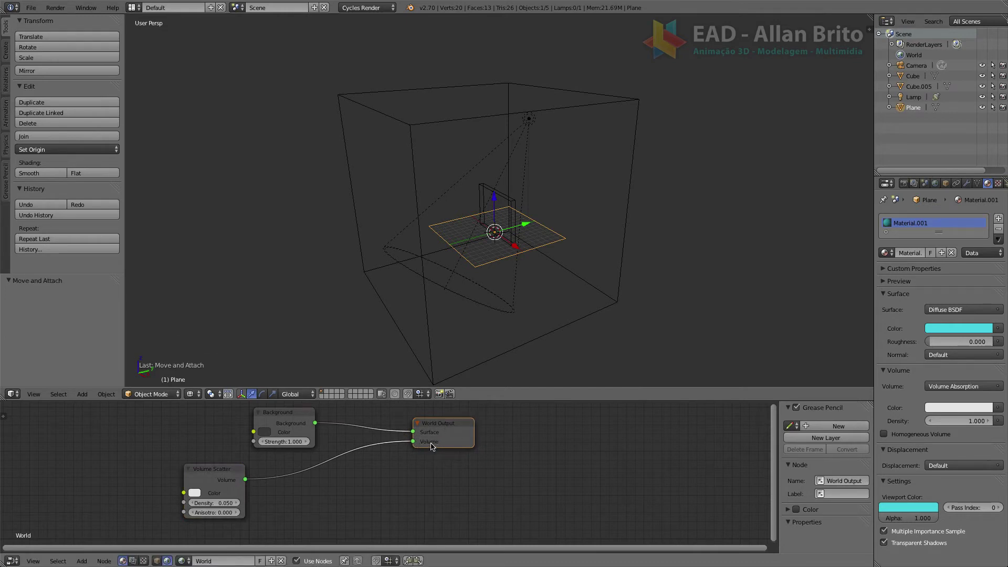
left_click_drag(205, 482, 223, 460)
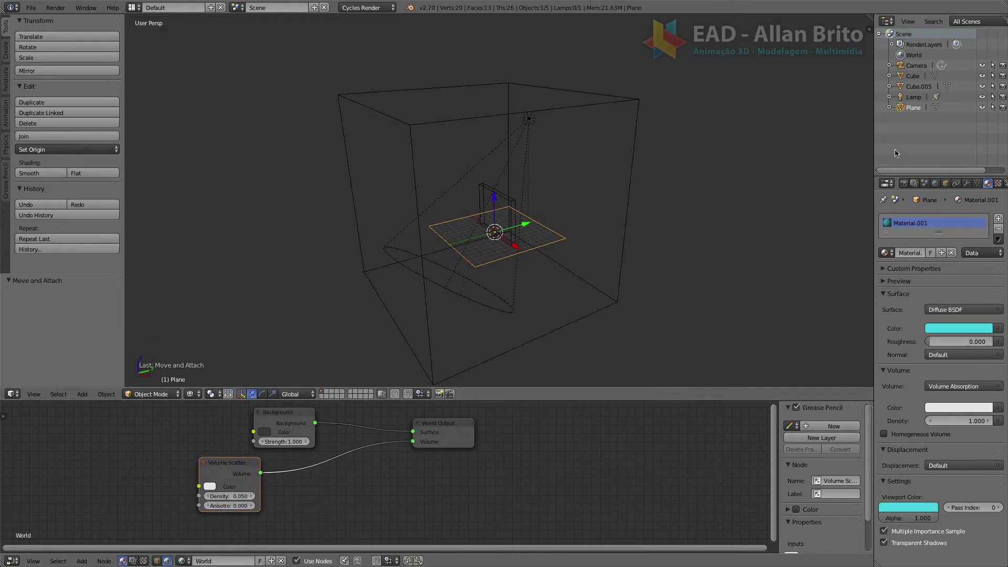
Select the enclosing cube, delete the world's Volume Scatter node and preview the scene in Rendered viewport shading
right_click(611, 109)
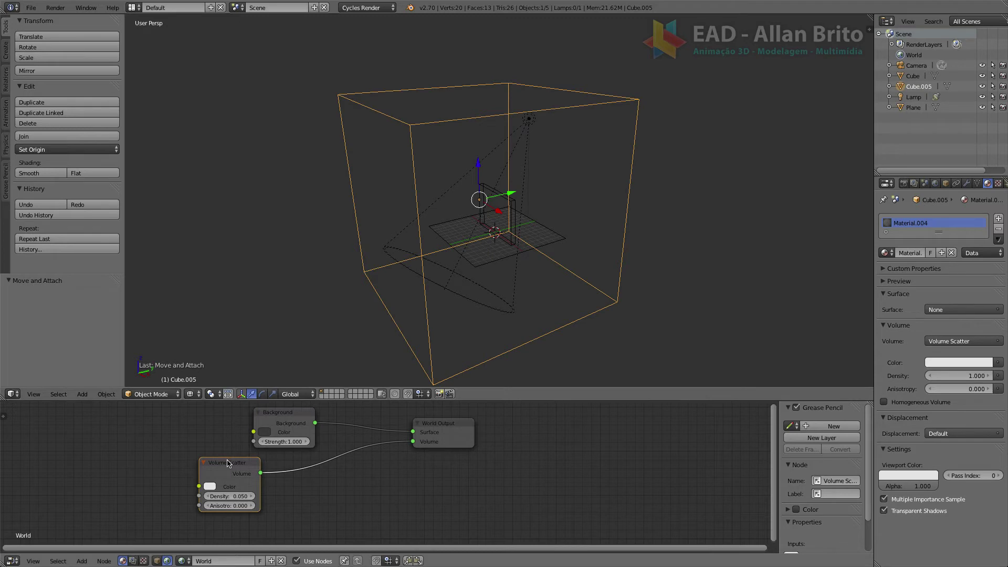
key("x")
left_click(192, 394)
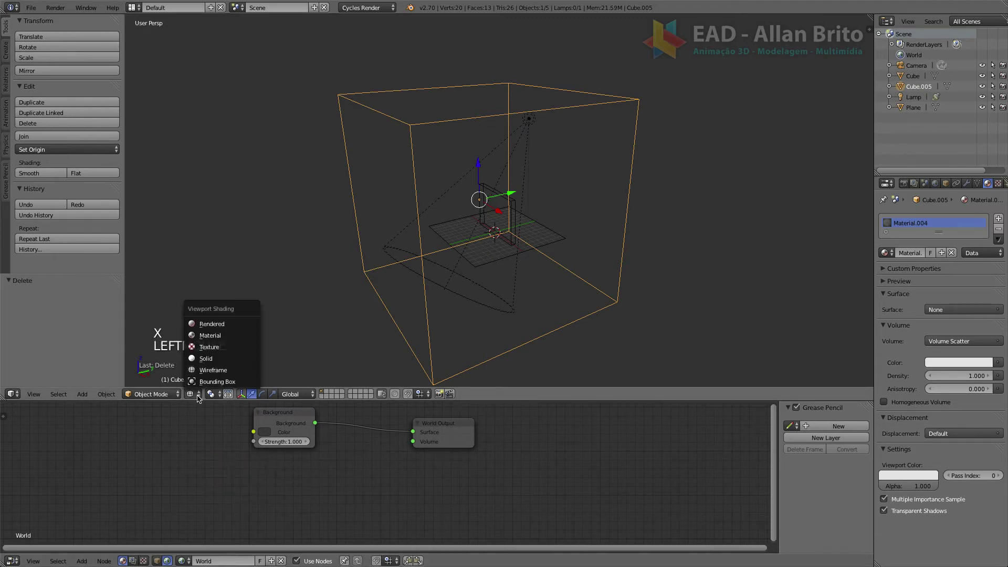
left_click(219, 326)
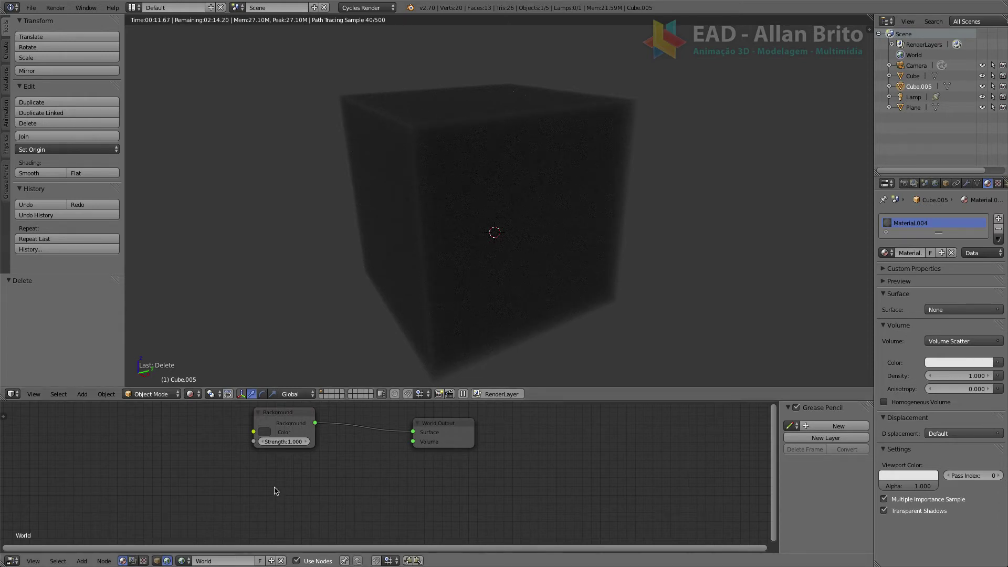
Add a new Volume Scatter shader below the world's Background node and connect it to the World Output's Volume input
key("shift+a")
mouse_move(265, 481)
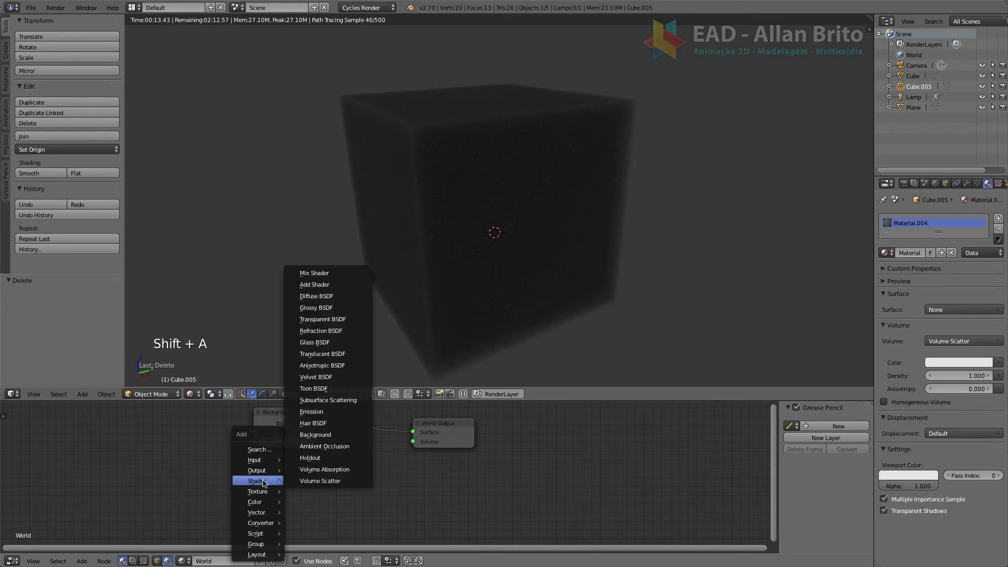
left_click(341, 483)
left_click(281, 479)
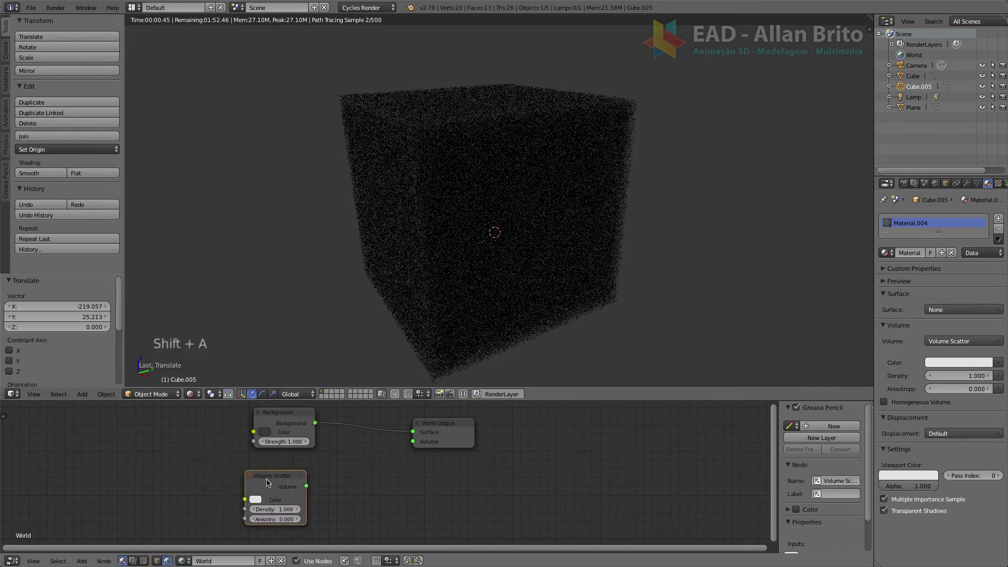
left_click_drag(306, 486, 413, 442)
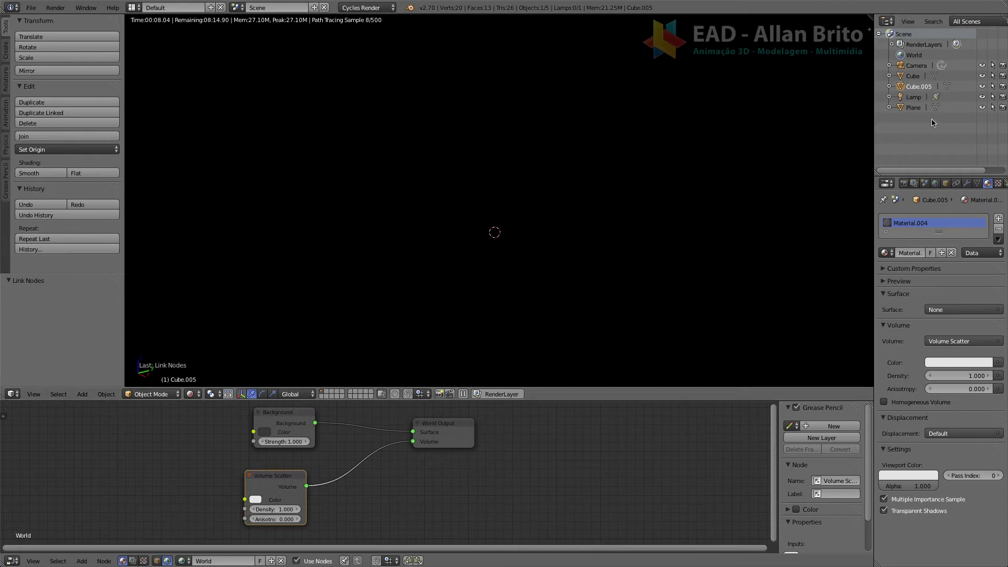
Set the Density of the world's Volume Scatter node to 0.05
left_click(914, 77)
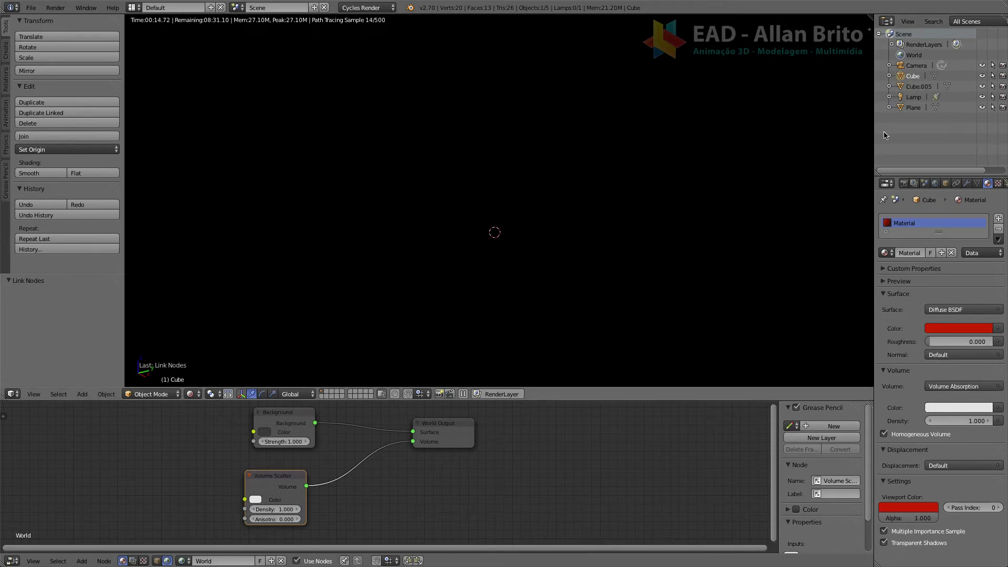
left_click(917, 55)
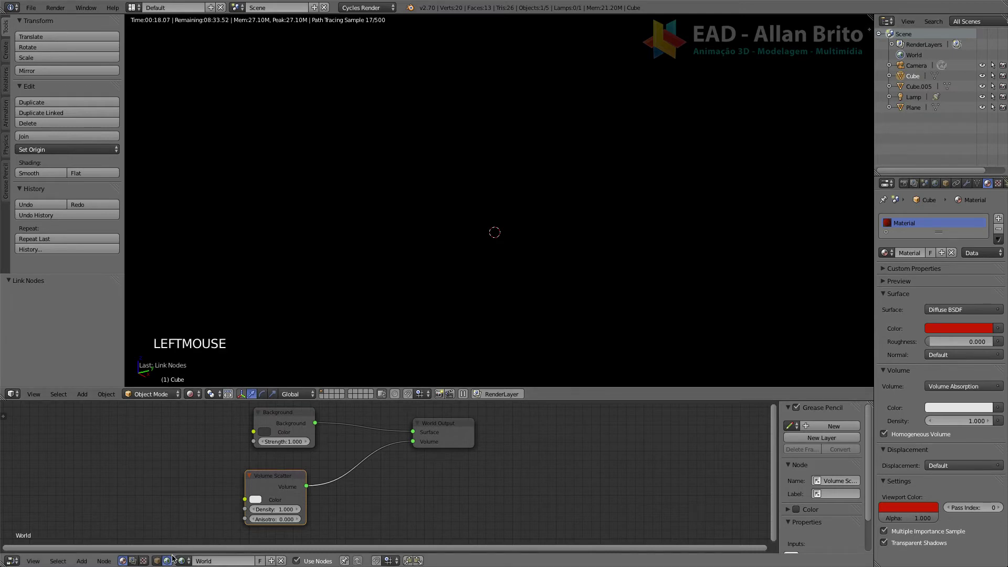
left_click(279, 509)
key("Return")
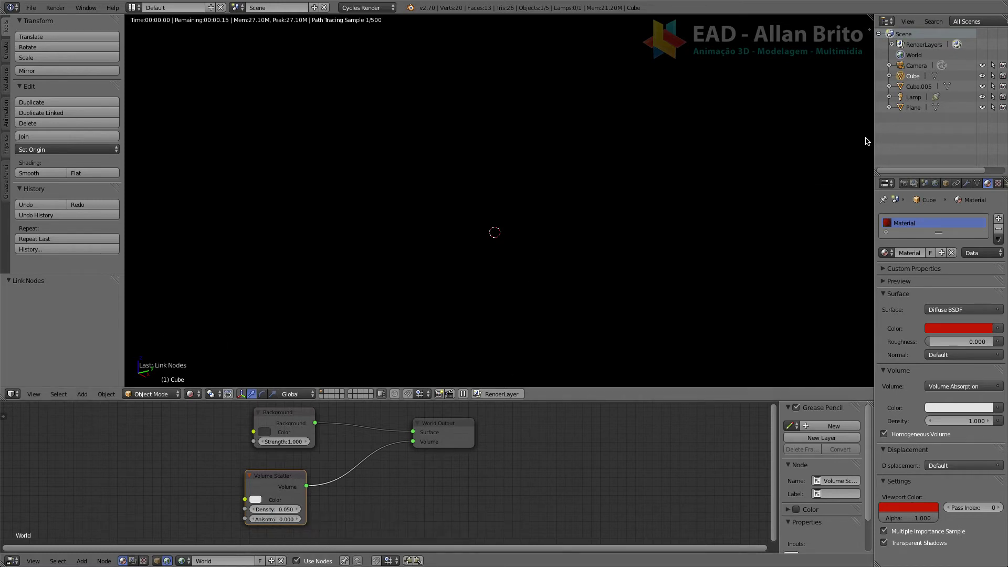
Select the enclosing cube, the upright box and the floor plane in turn to review their volume materials
left_click(918, 86)
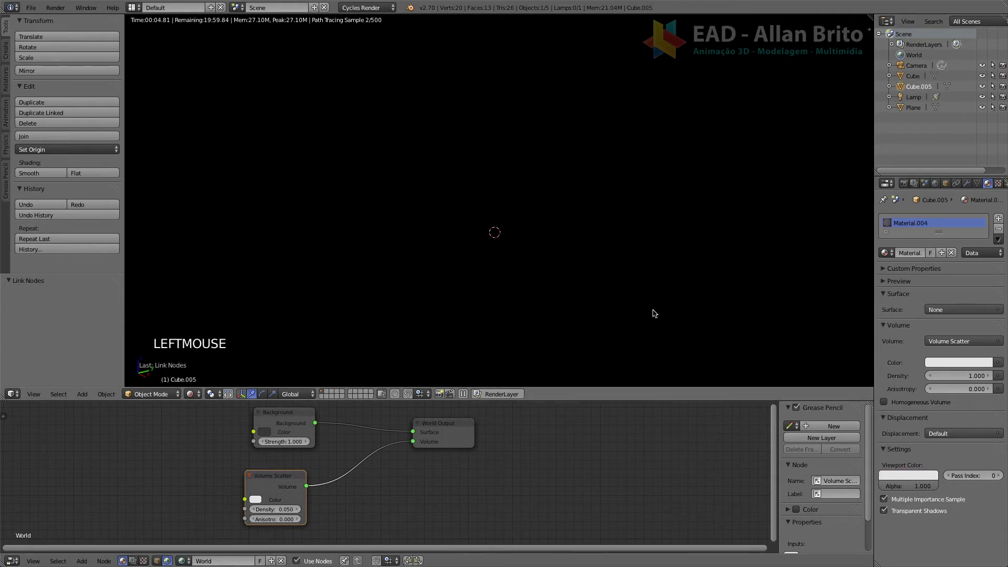
left_click(914, 76)
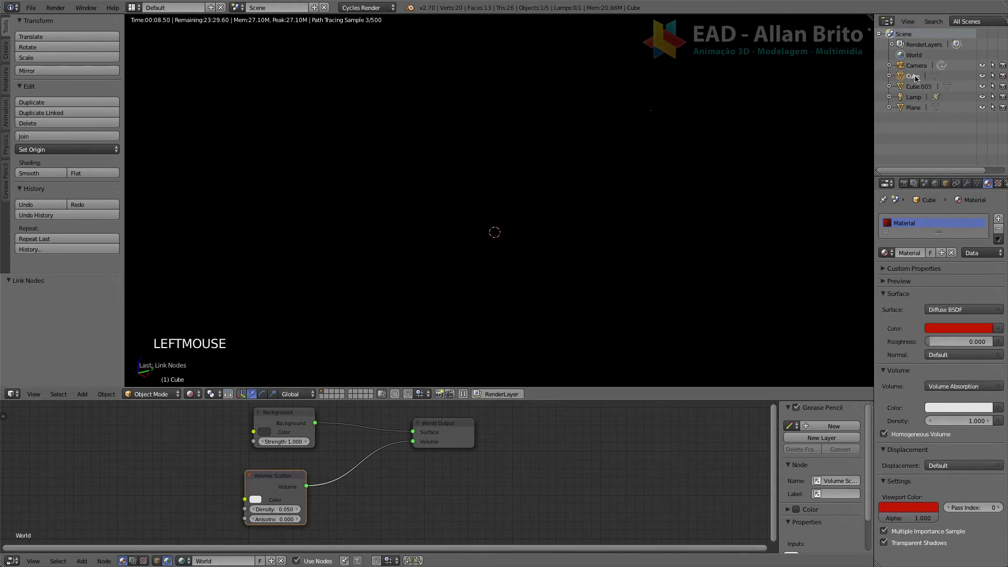
left_click(913, 107)
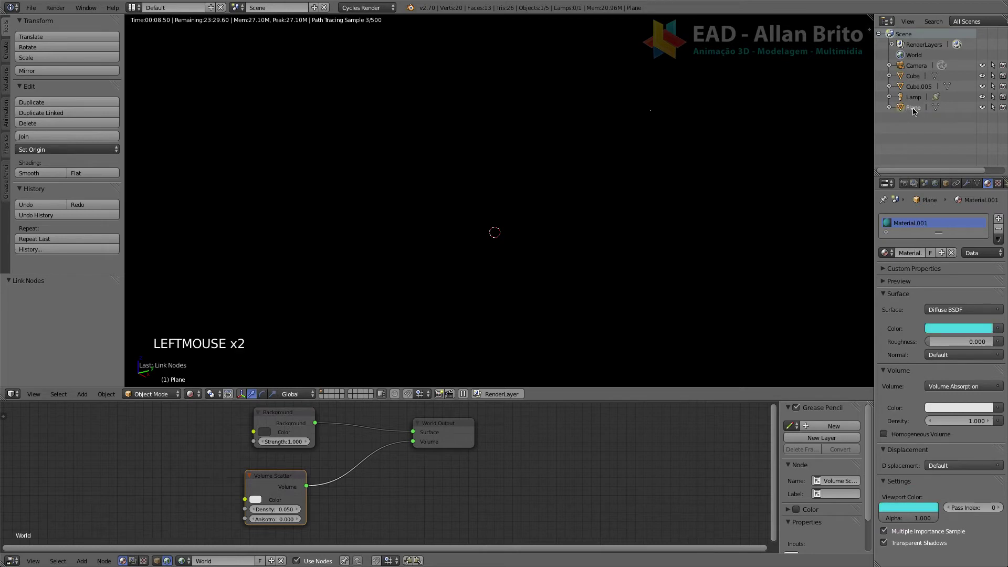
middle_click_drag(484, 248, 443, 232)
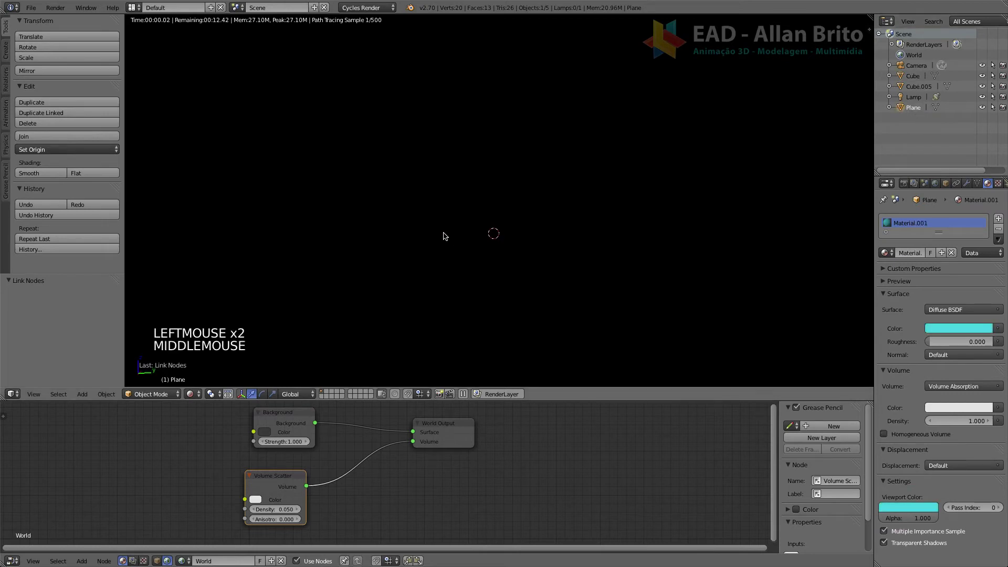
Switch the viewport to Wireframe shading, view the scene from the side and select the spot lamp
left_click(194, 394)
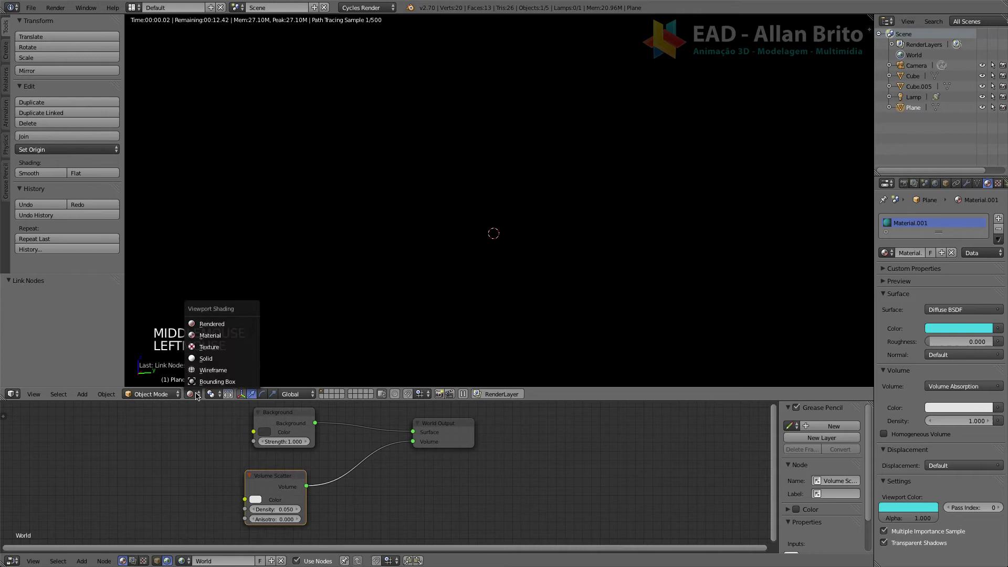
left_click(212, 367)
middle_click_drag(417, 305, 462, 261)
scroll(462, 261, "up", 2)
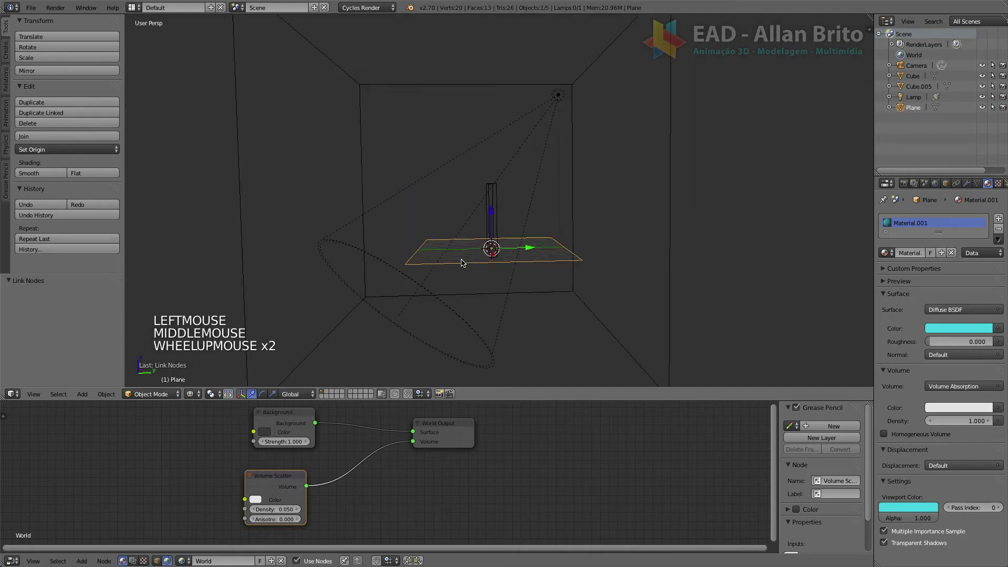
scroll(463, 263, "down", 1)
scroll(461, 259, "up", 1)
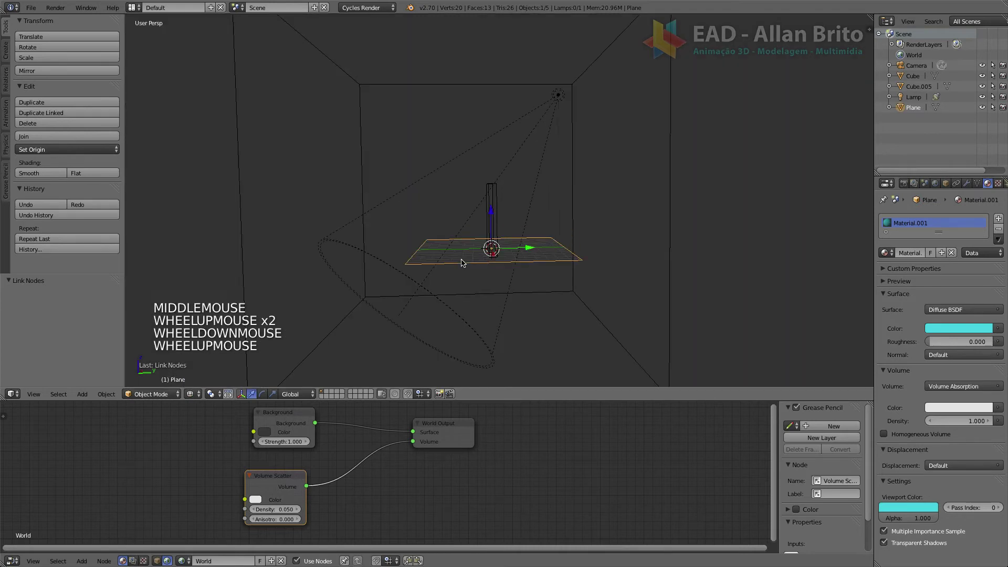
right_click(565, 97)
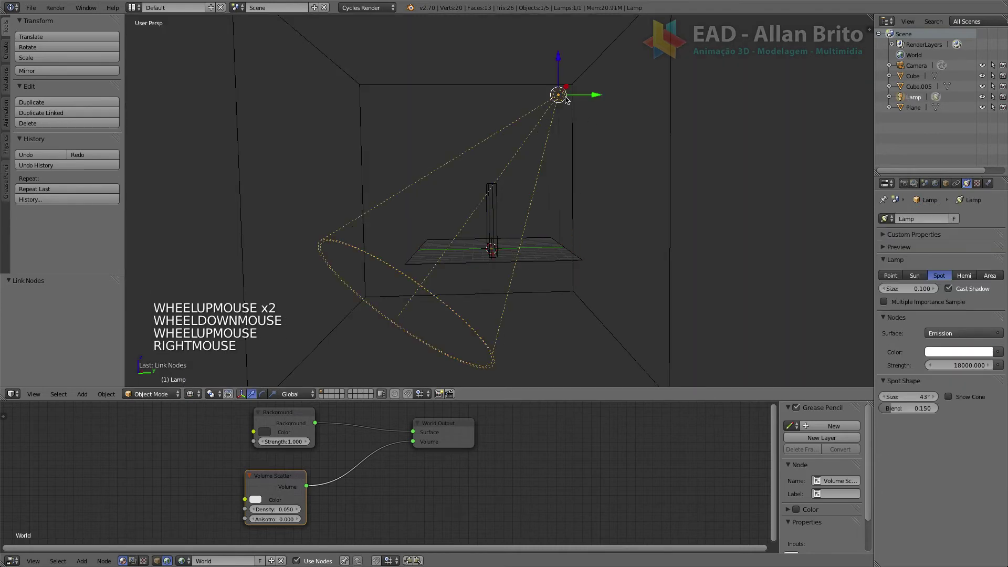
Select the enclosing cube, show its material nodes and set its Volume Scatter Density to 0.05
right_click(670, 93)
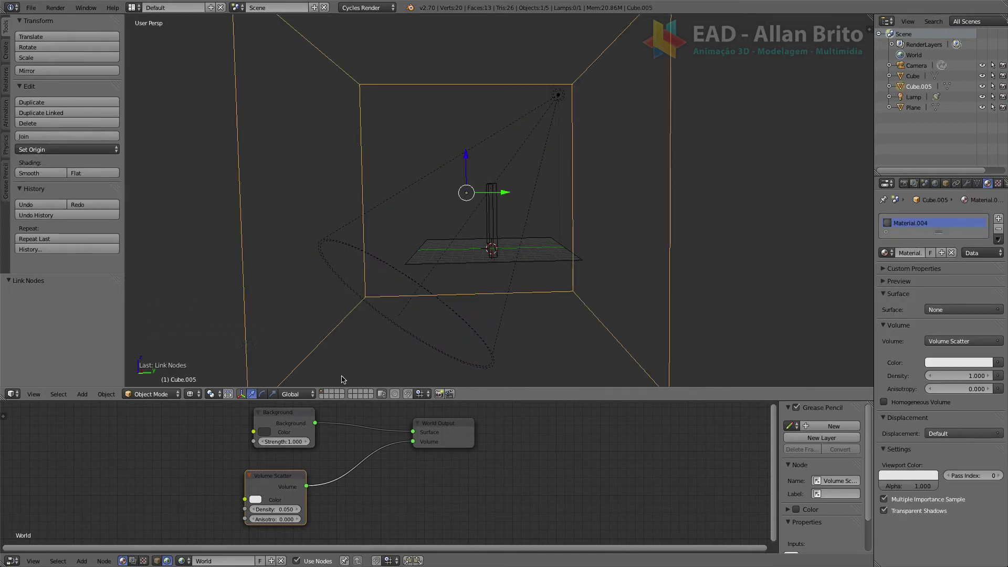
key("super")
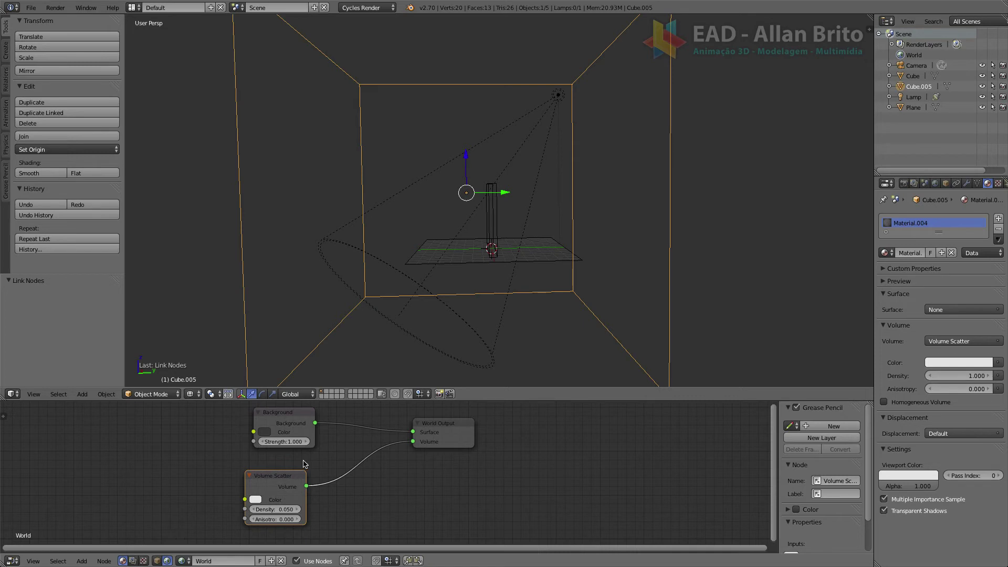
left_click(157, 561)
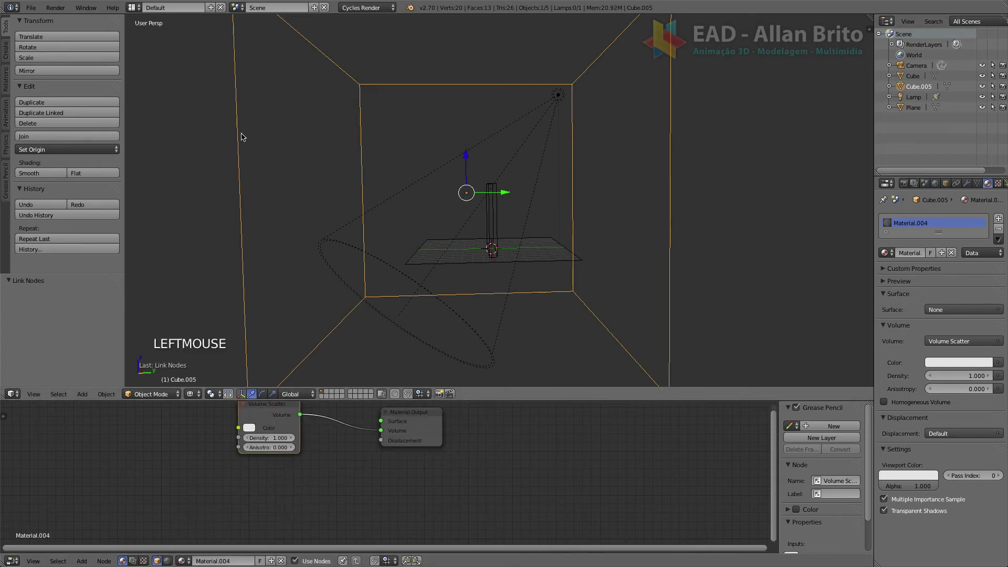
middle_click_drag(333, 445, 338, 462)
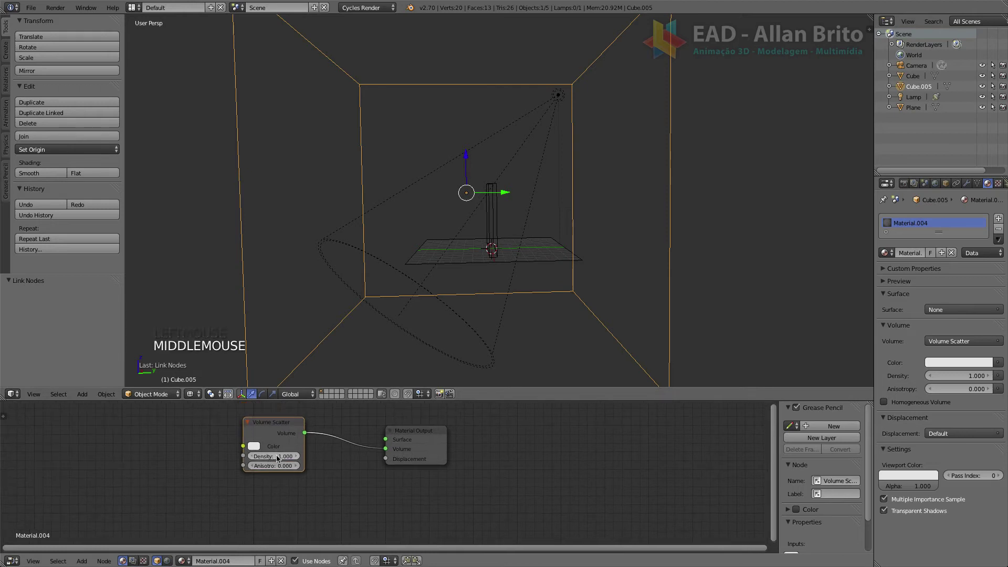
left_click(276, 455)
type("0.0")
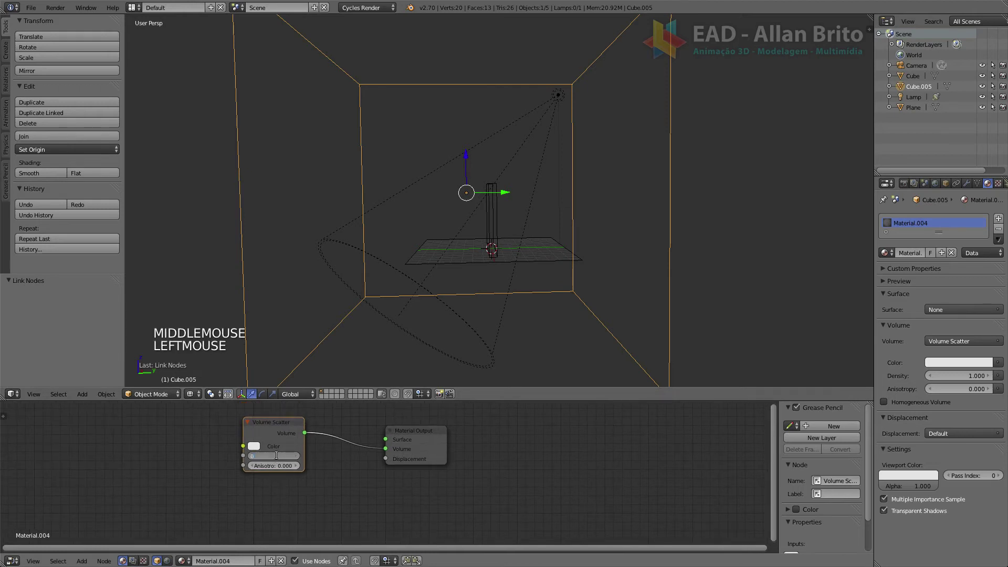
type("5")
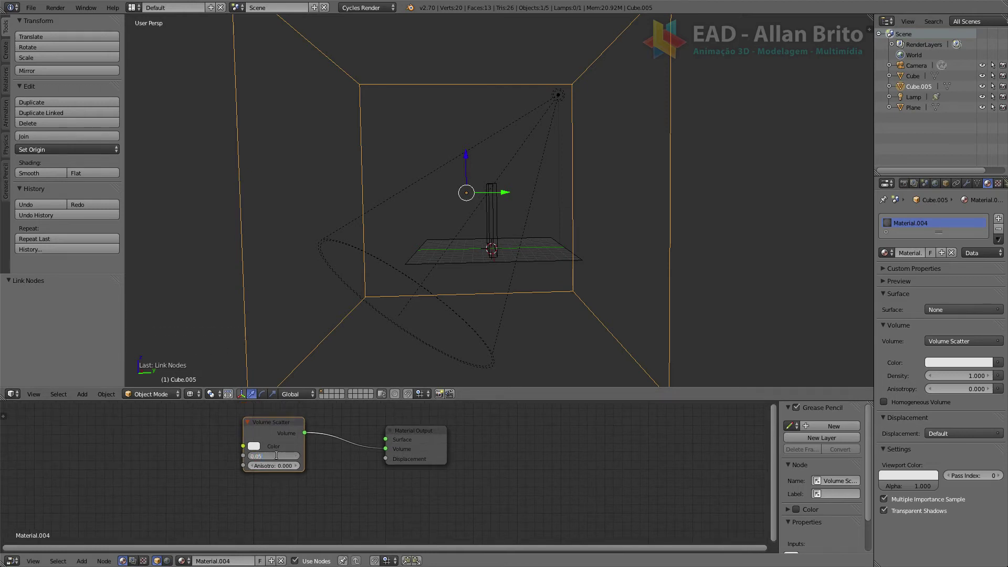
key("Return")
Switch the viewport to Rendered shading and inspect the spot lamp's light beam around the upright box up close
left_click(191, 394)
left_click(231, 329)
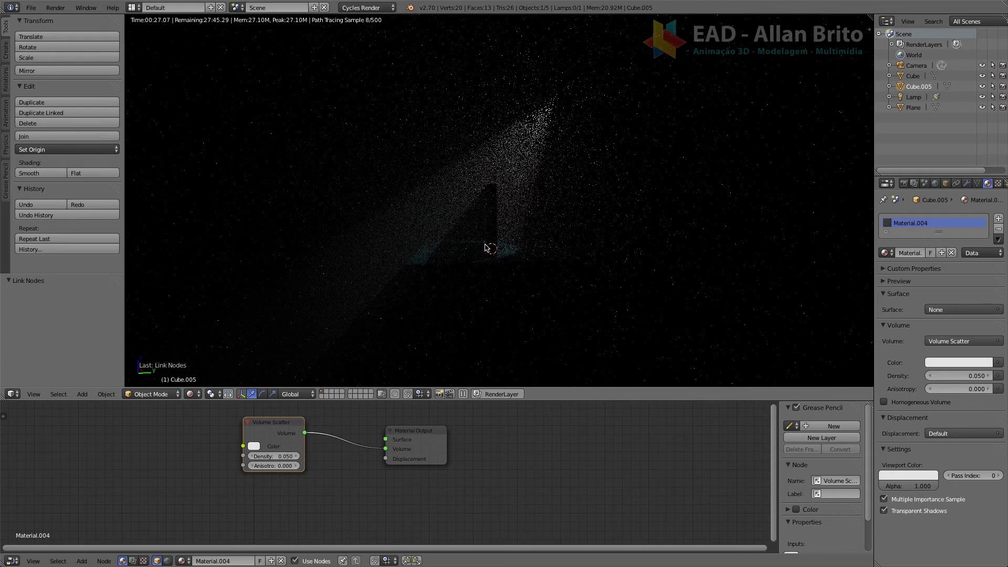
scroll(485, 252, "down", 1)
scroll(486, 263, "up", 1)
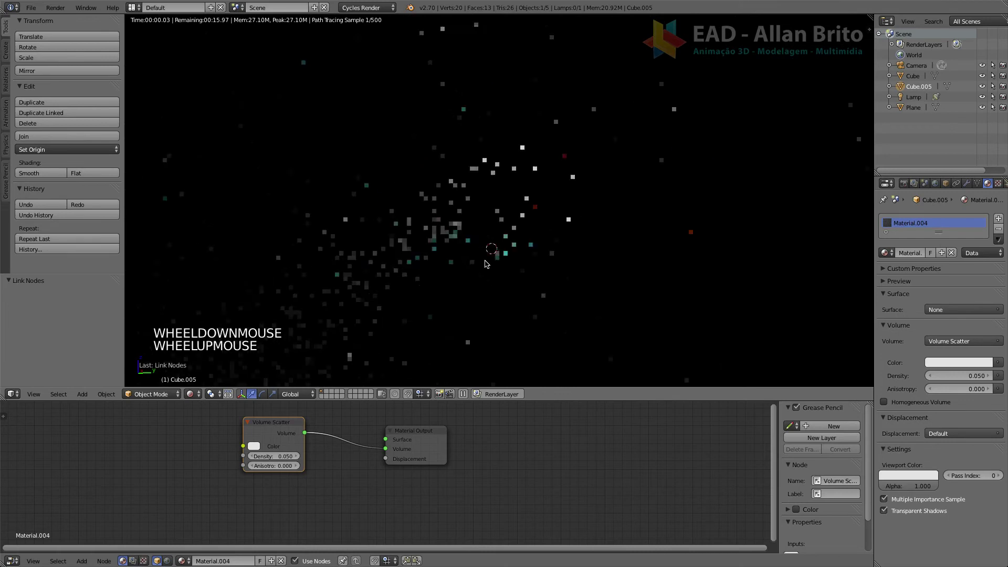
scroll(486, 264, "up", 3)
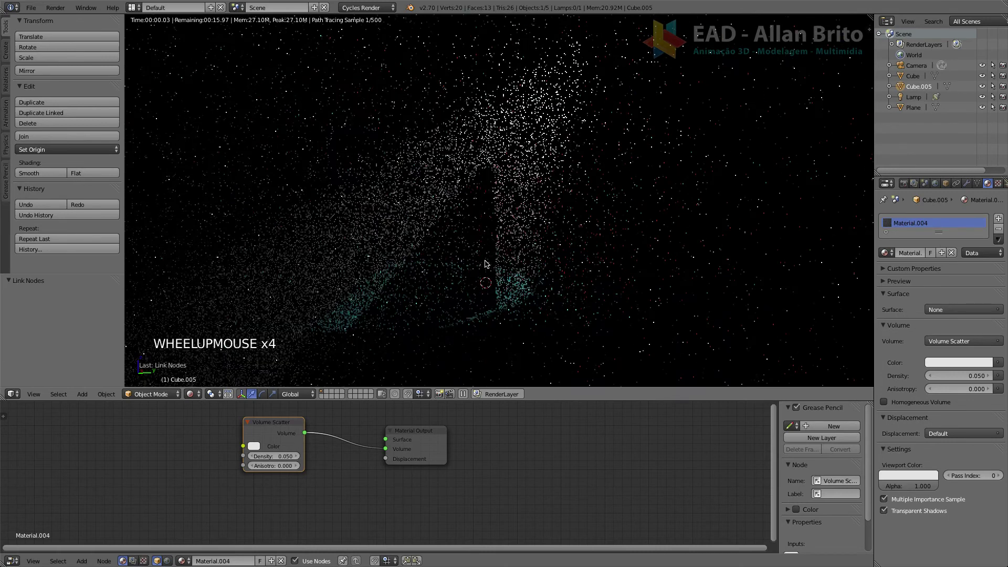
middle_click_drag(486, 264, 499, 249)
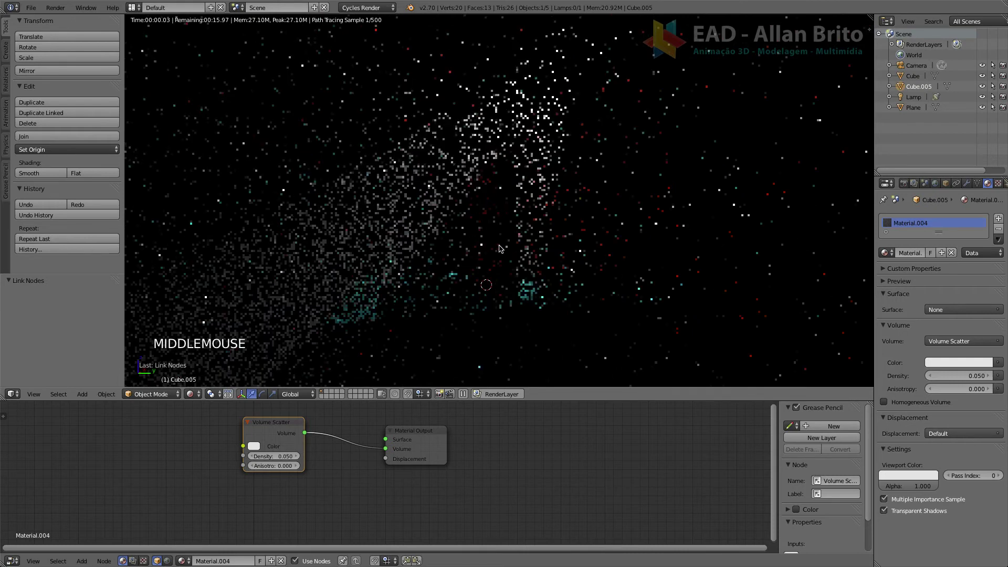